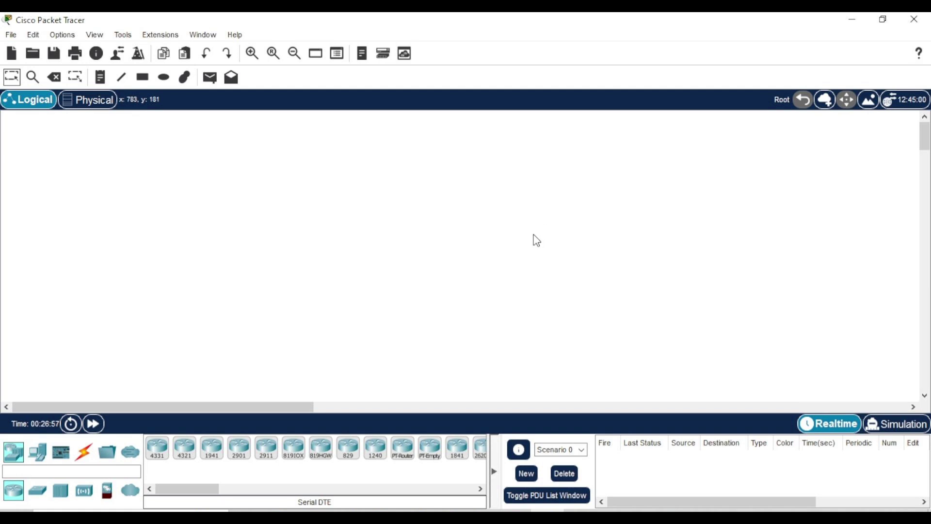
# Place two PT-Router devices (Router2, Router3) and two Laptop-PT devices (Laptop0, Laptop1) on the workspace
pyautogui.moveTo(402, 446); pyautogui.dragTo(336, 189)
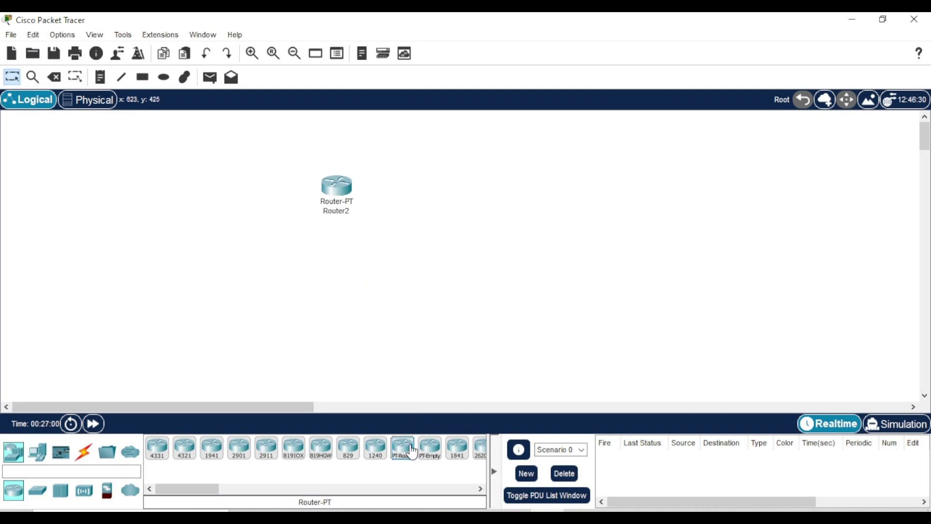
pyautogui.moveTo(402, 447); pyautogui.dragTo(542, 207)
pyautogui.click(38, 452)
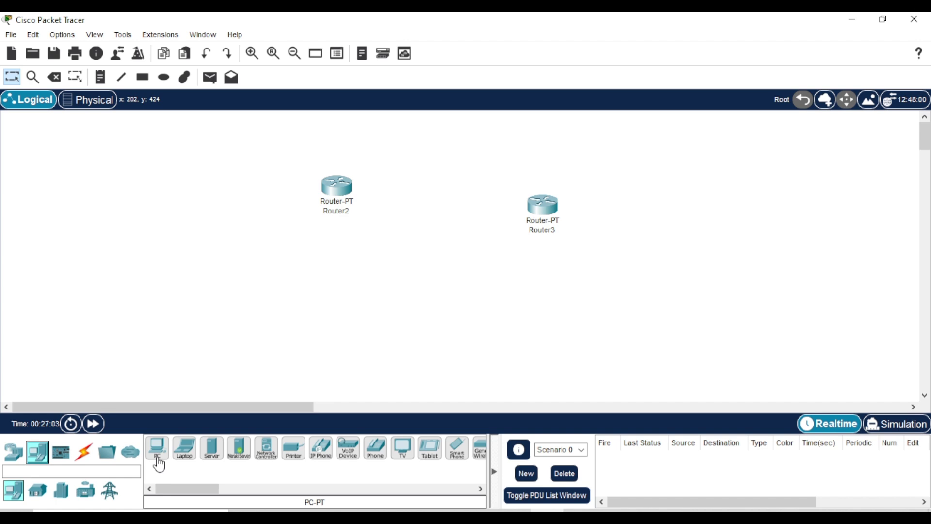
pyautogui.click(185, 447)
pyautogui.click(146, 313)
pyautogui.moveTo(188, 455); pyautogui.dragTo(636, 335)
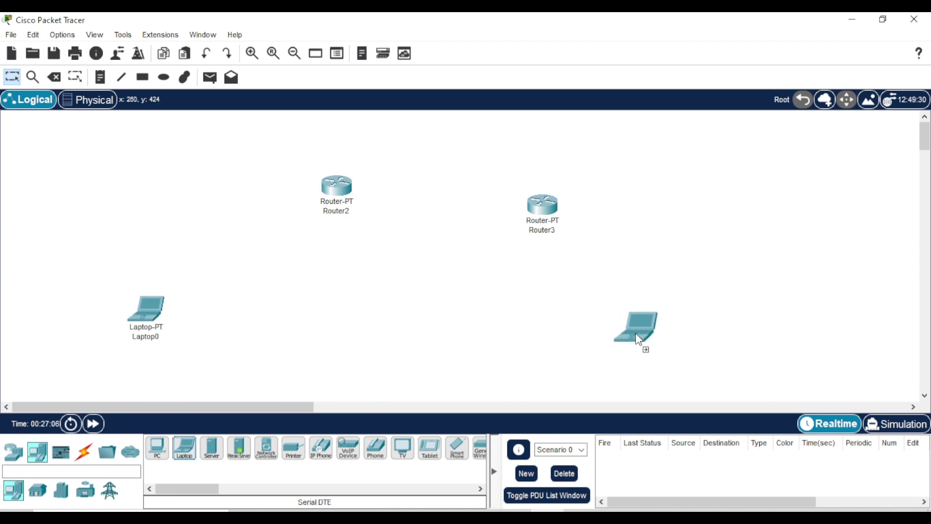
pyautogui.click(13, 452)
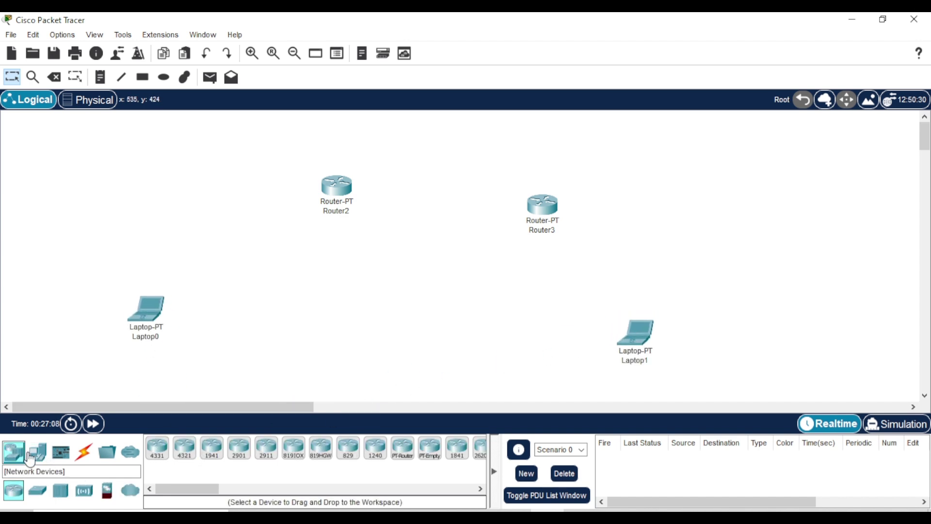
# Connect Laptop0 FastEthernet0 to Router2 FastEthernet0/0 with a copper cross-over cable
pyautogui.click(83, 453)
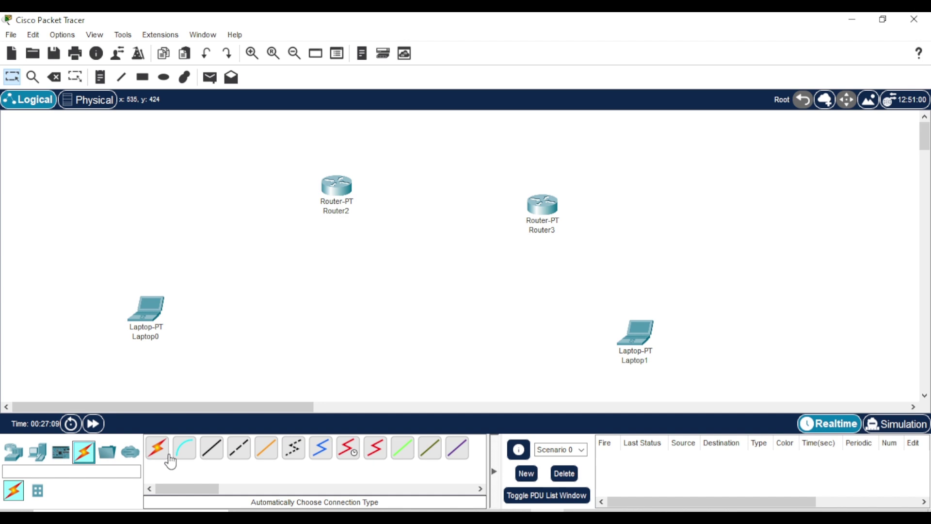
pyautogui.click(243, 454)
pyautogui.click(151, 313)
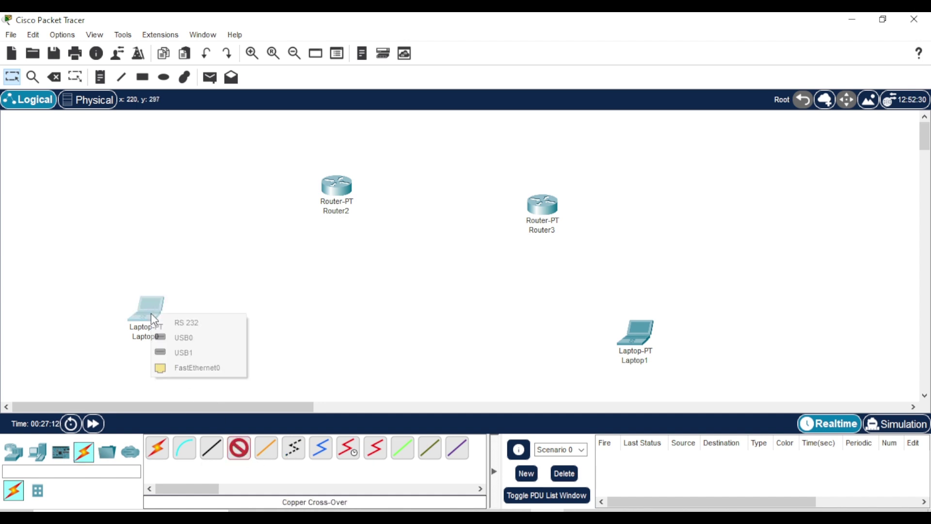
pyautogui.click(191, 366)
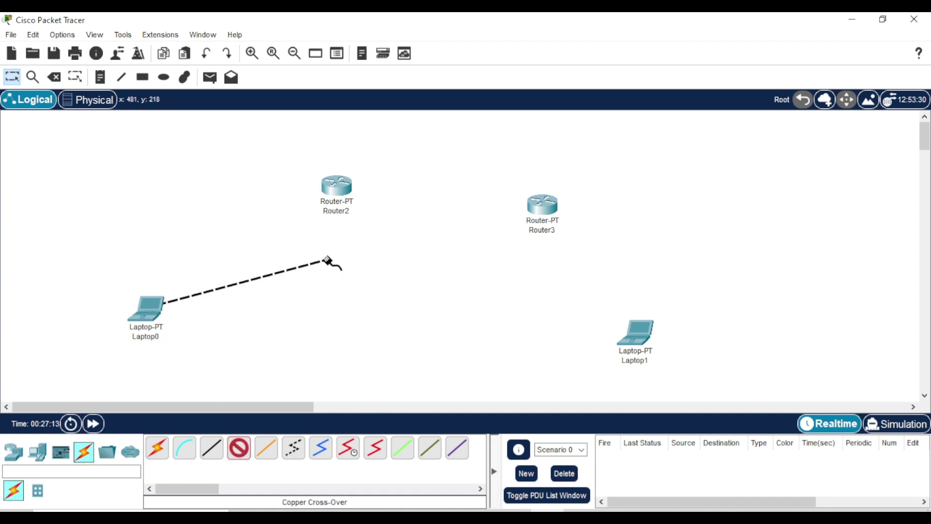
pyautogui.click(337, 189)
pyautogui.click(369, 227)
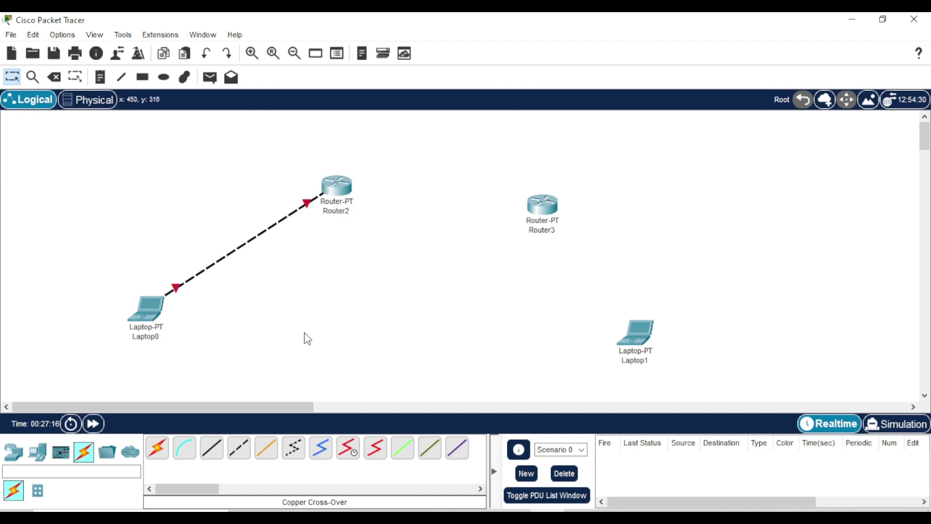
# Connect Laptop1 FastEthernet0 to Router3 FastEthernet0/0 with a copper cross-over cable
pyautogui.click(234, 453)
pyautogui.click(634, 340)
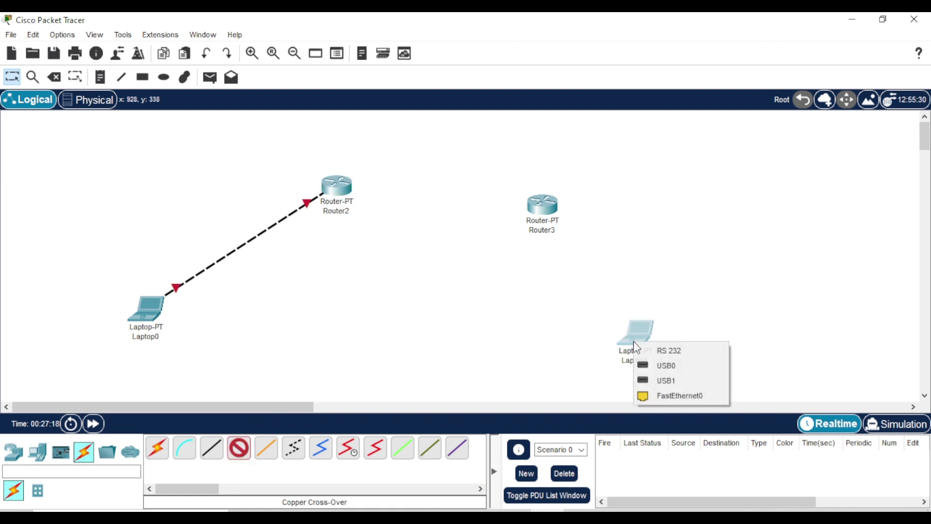
pyautogui.click(667, 396)
pyautogui.click(541, 202)
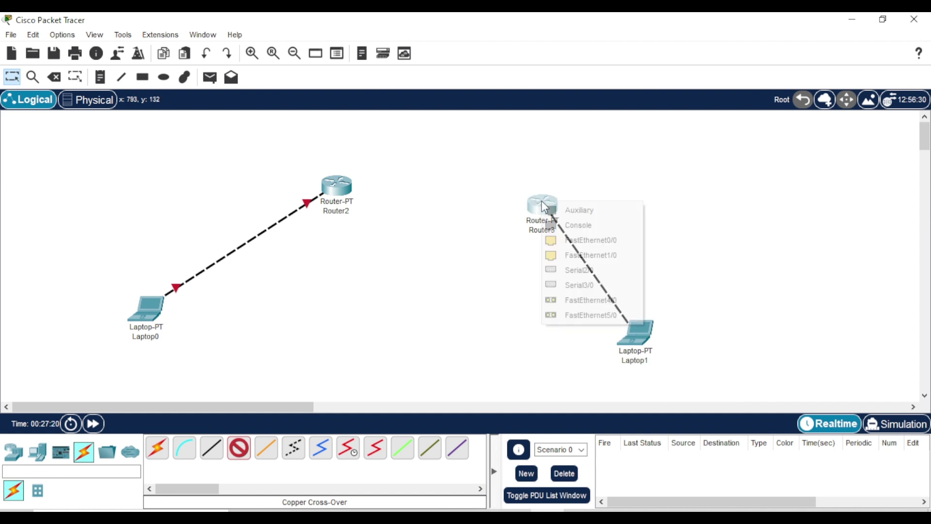
pyautogui.click(555, 241)
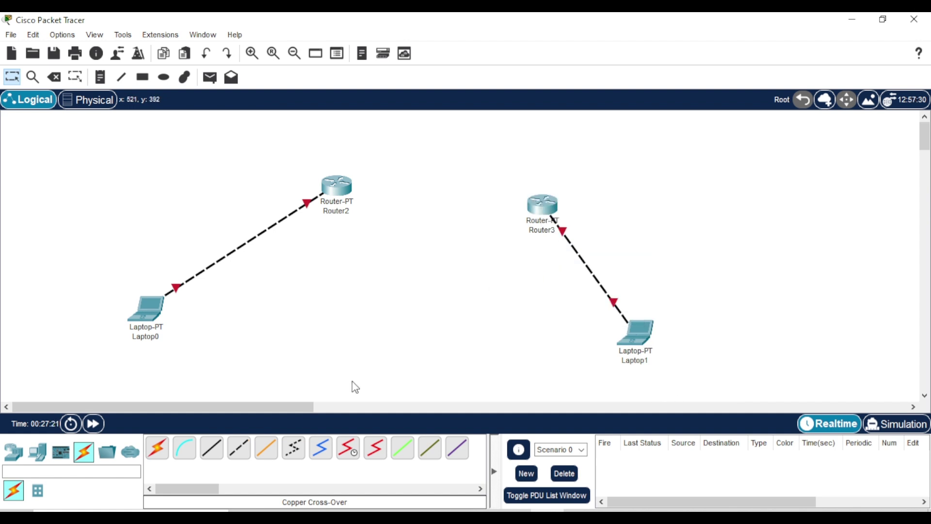
# Join Router2 Serial2/0 to Router3 Serial2/0 with a serial DTE cable
pyautogui.click(375, 448)
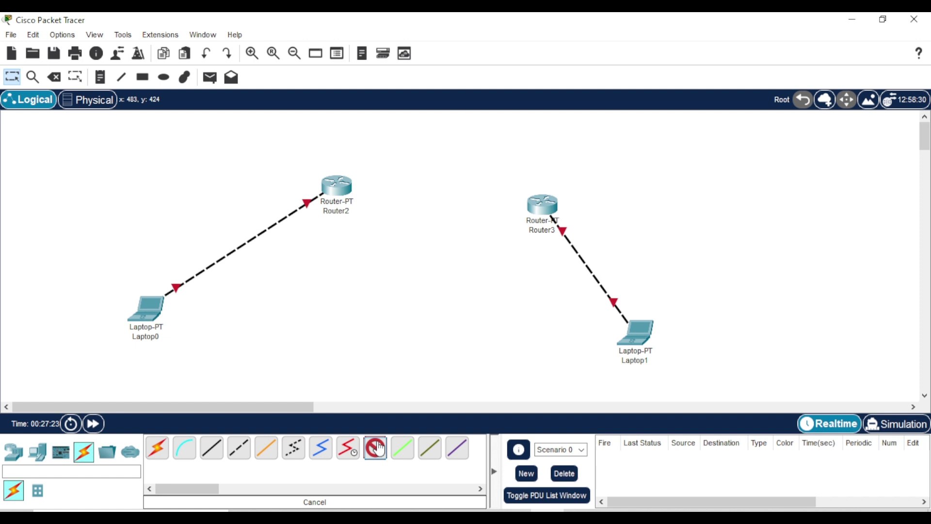
pyautogui.click(333, 184)
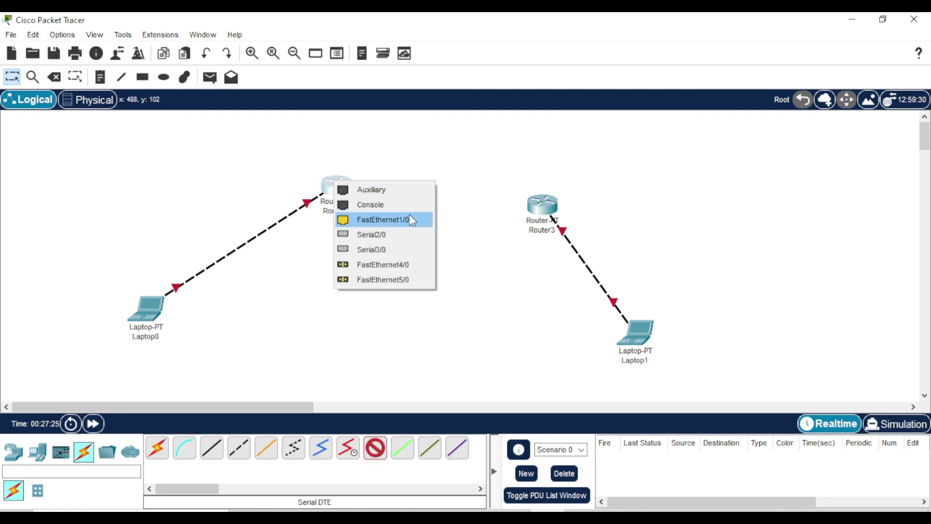
pyautogui.click(399, 234)
pyautogui.click(545, 209)
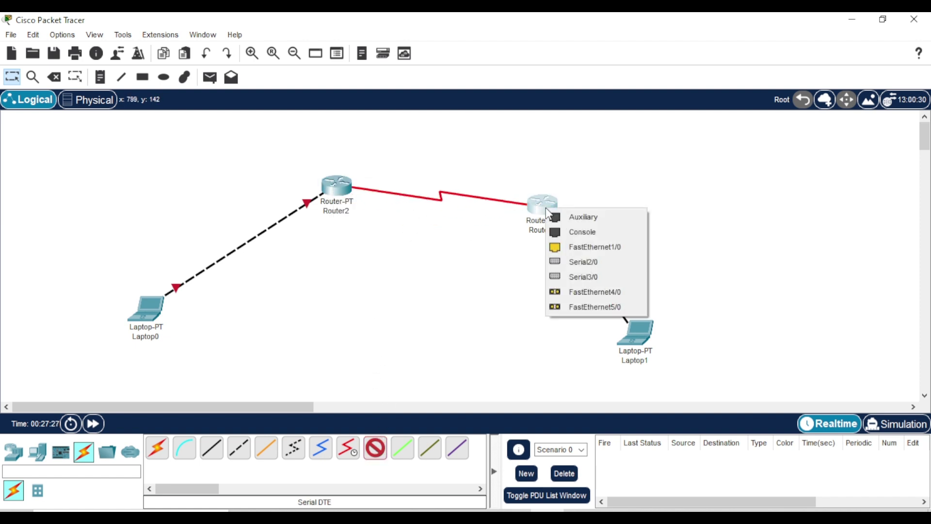
pyautogui.click(572, 263)
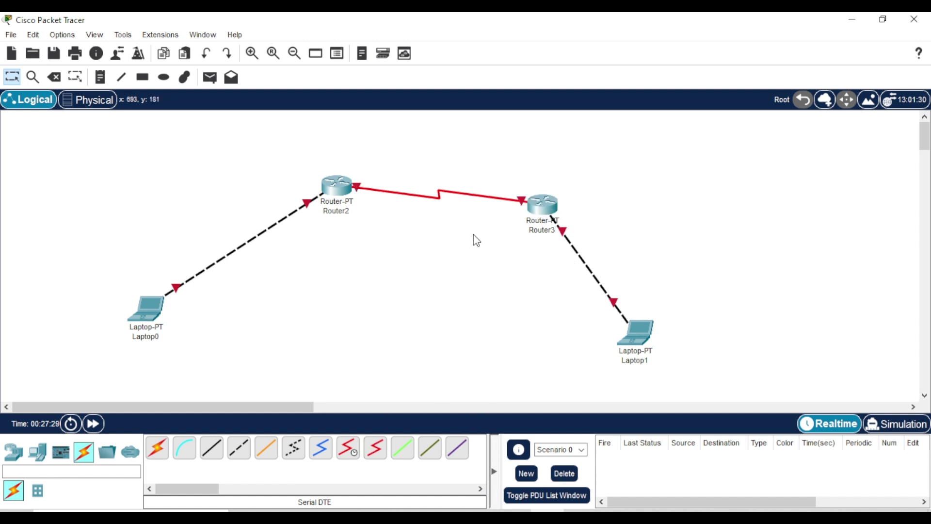
# Turn on Router2's FastEthernet0/0 with IP 192.168.0.1 and mask 255.255.255.0
pyautogui.click(345, 195)
pyautogui.click(339, 60)
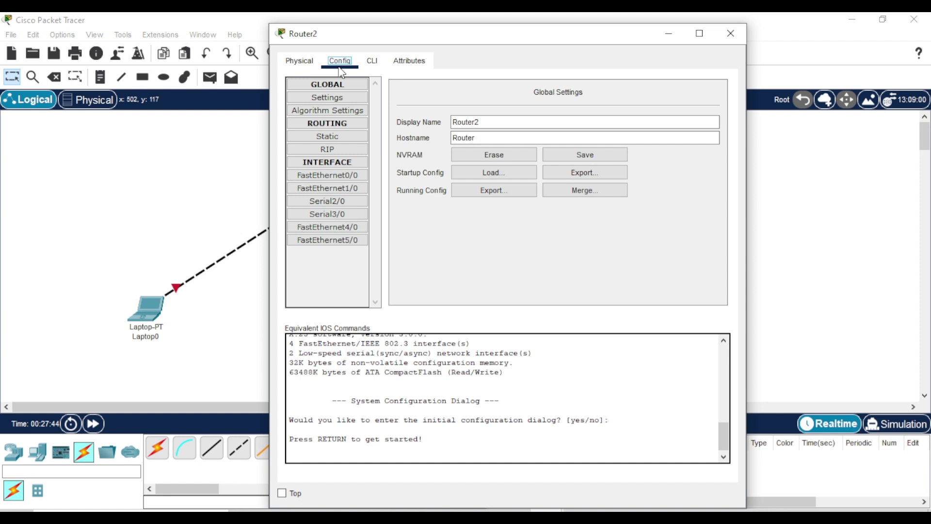
pyautogui.click(335, 172)
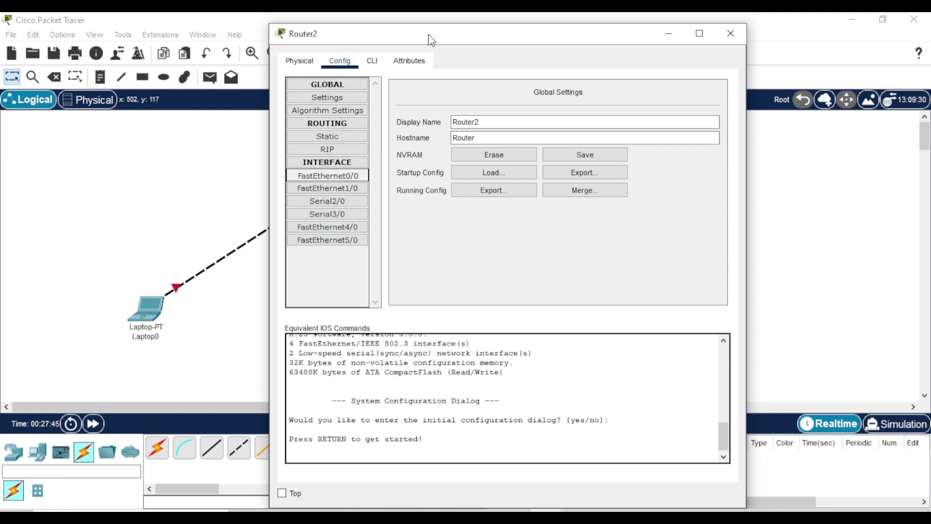
pyautogui.moveTo(438, 34); pyautogui.dragTo(535, 26)
pyautogui.click(806, 96)
pyautogui.write('192.168.0.1')
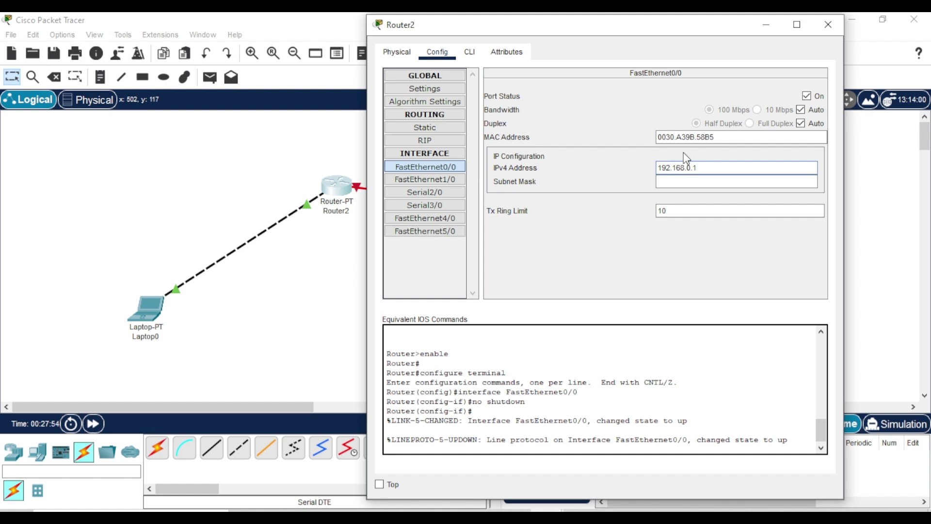
pyautogui.press('Tab')
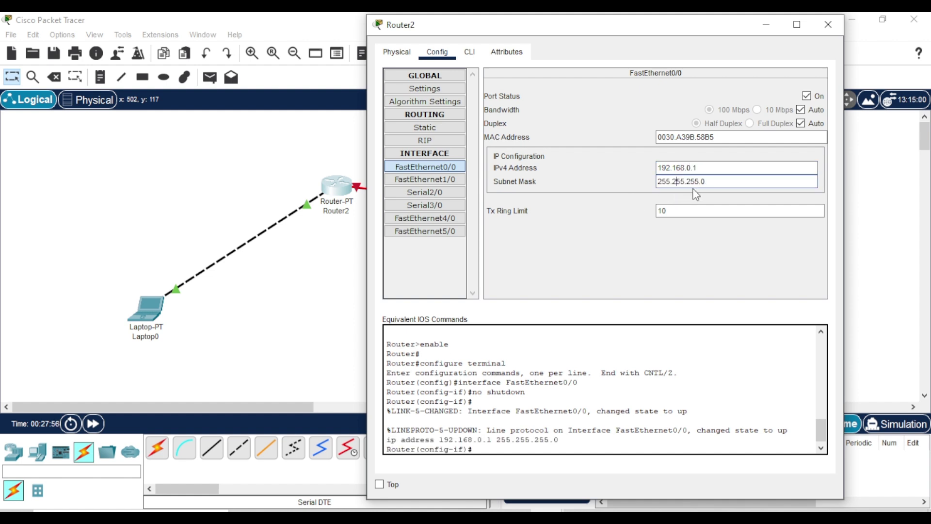
pyautogui.moveTo(708, 168); pyautogui.dragTo(653, 167)
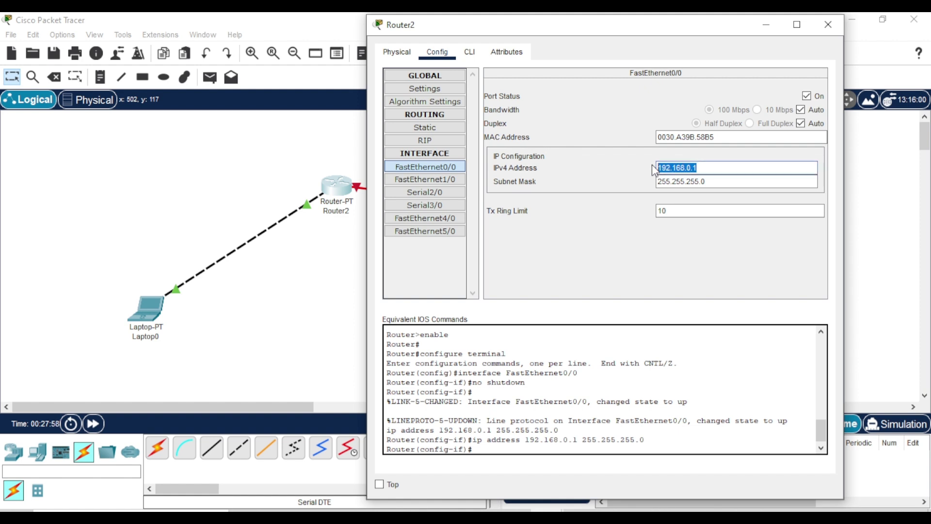
# Add network 192.168.0.0 to Router2's RIP routing
pyautogui.click(445, 146)
pyautogui.click(677, 92)
pyautogui.write('192.168.0.1')
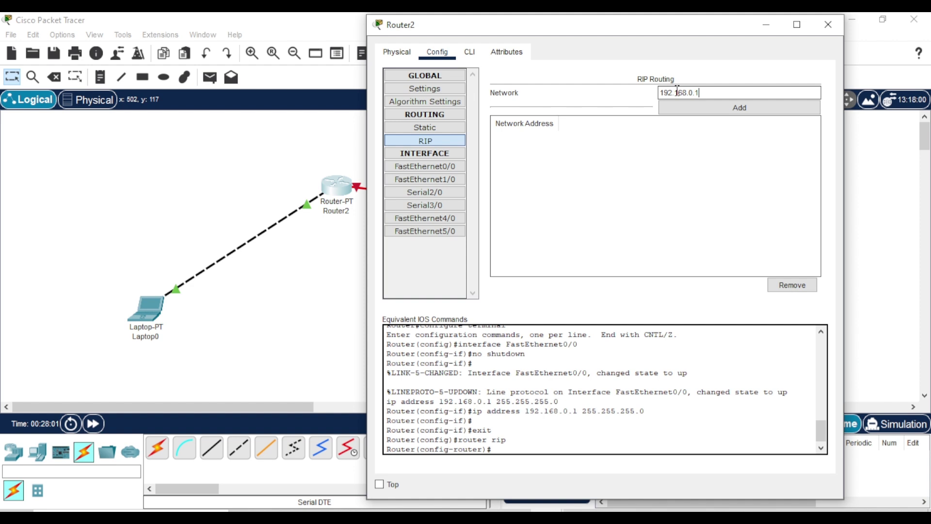
pyautogui.click(685, 108)
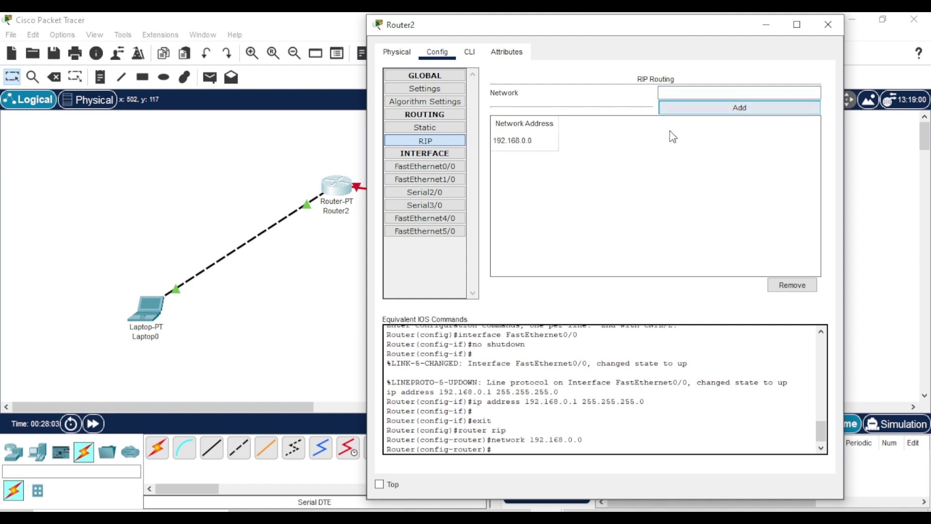
# Set Laptop0's IPv4 to 192.168.0.2, mask 255.255.255.0, gateway 192.168.0.1
pyautogui.click(827, 27)
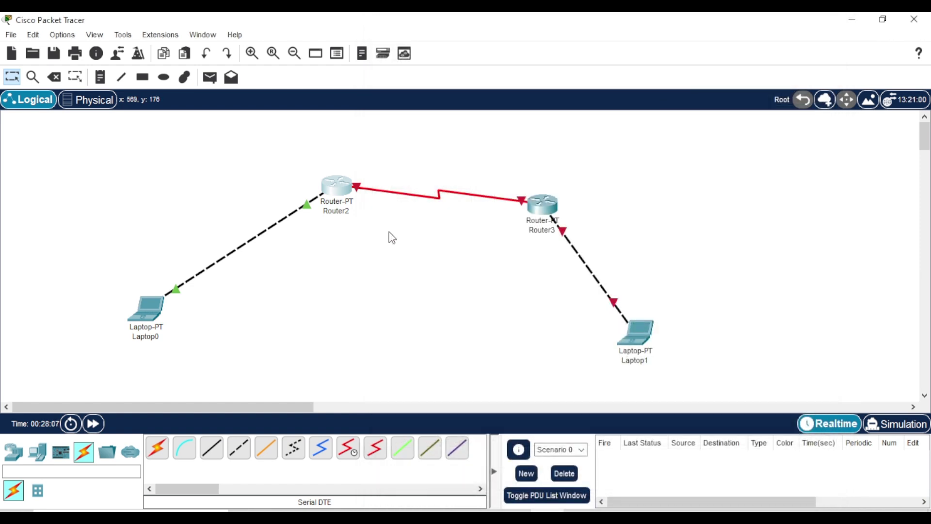
pyautogui.click(148, 330)
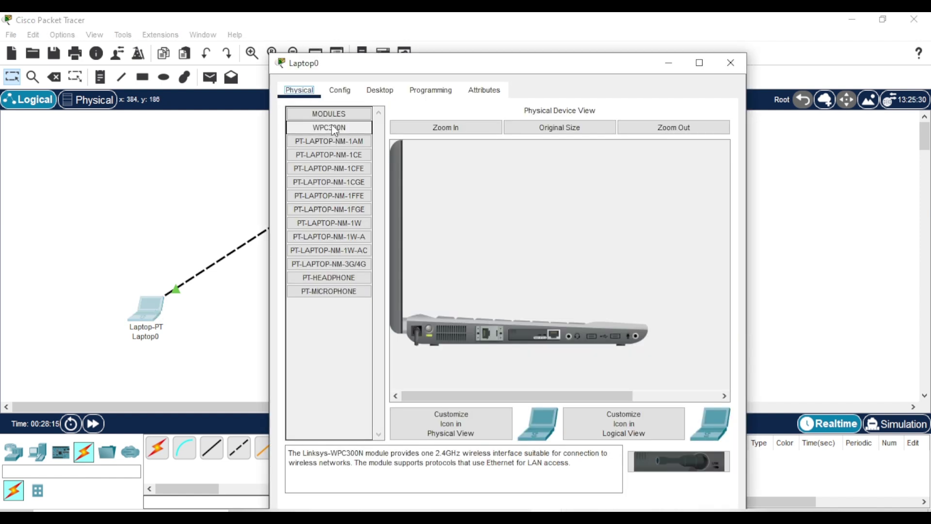
pyautogui.click(379, 90)
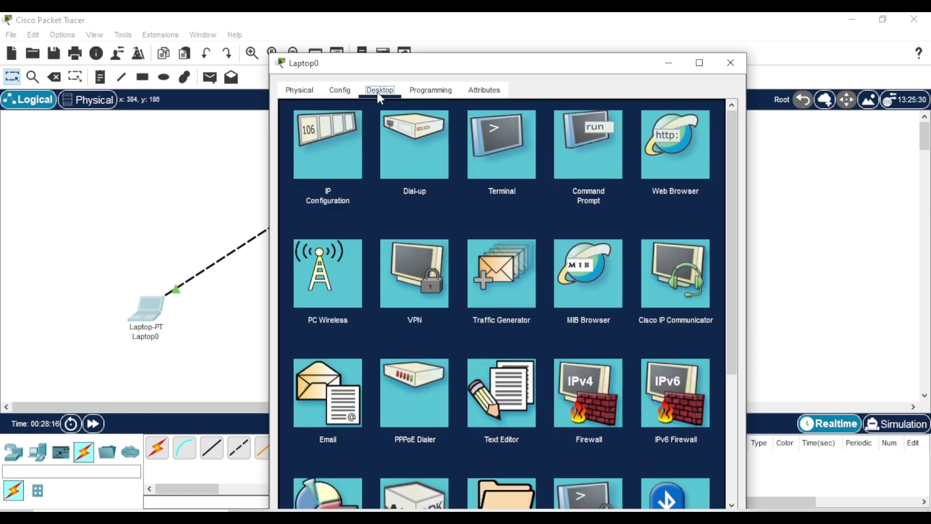
pyautogui.click(333, 154)
pyautogui.click(476, 220)
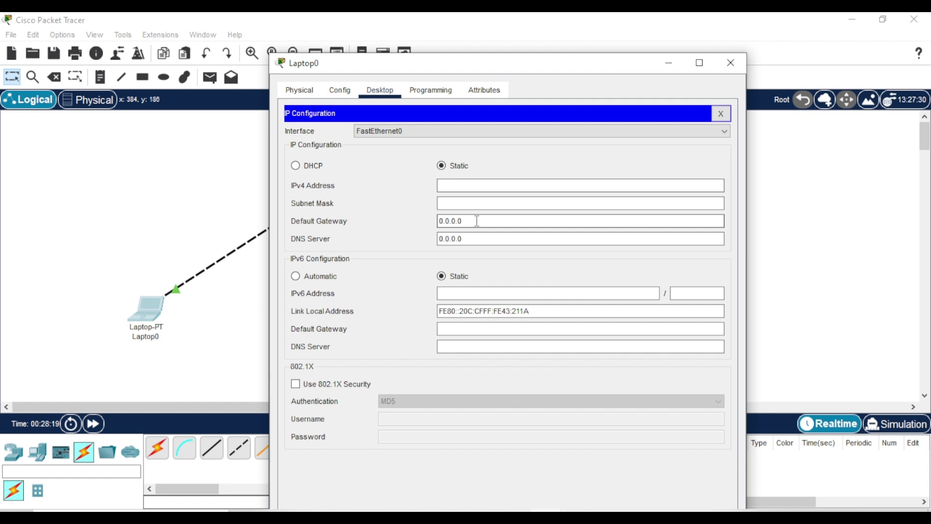
pyautogui.write('192.168.0.1')
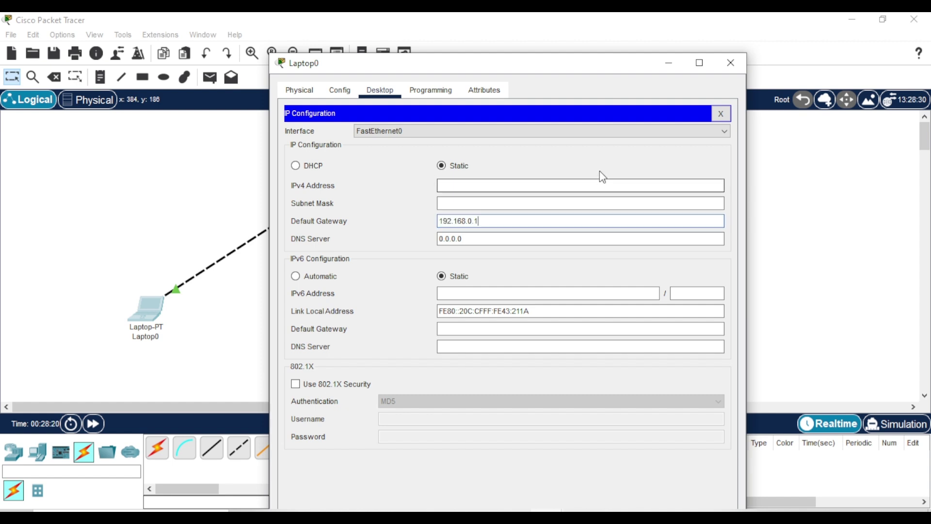
pyautogui.click(597, 183)
pyautogui.write('192.168.0.2')
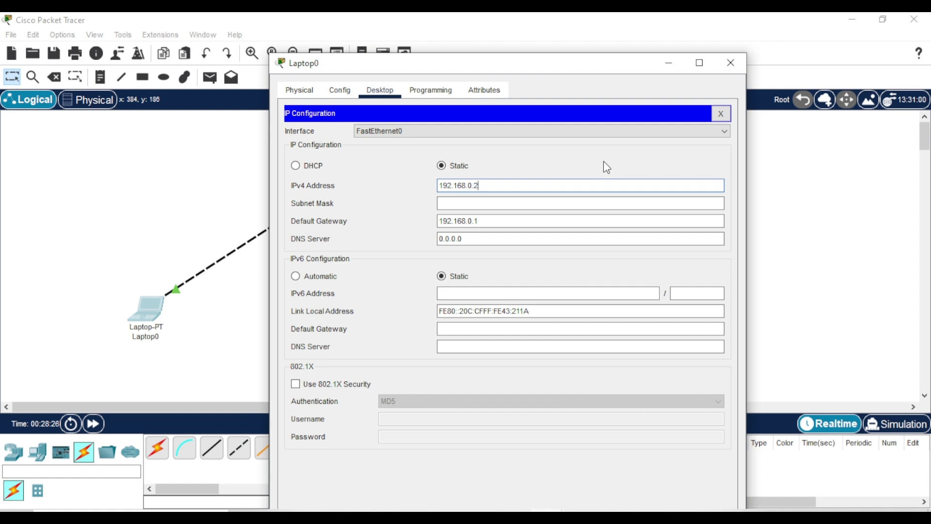
pyautogui.click(596, 201)
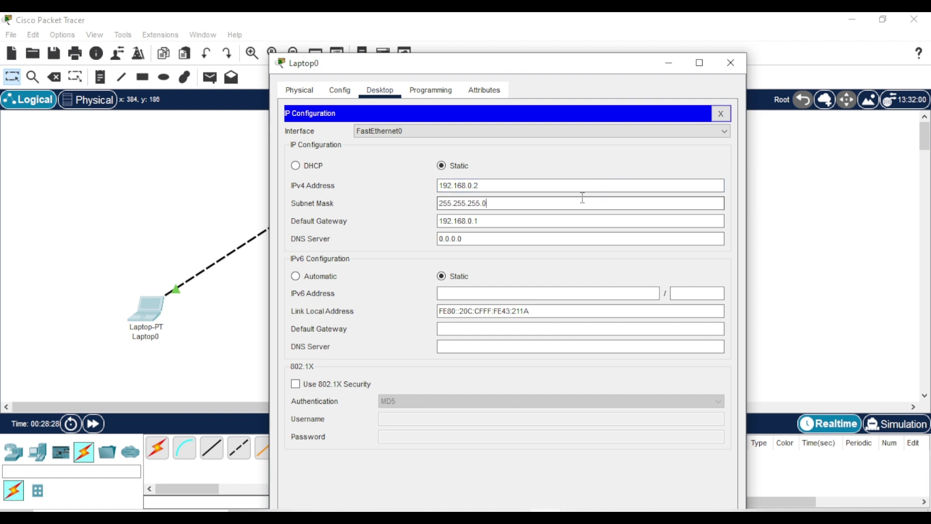
# Turn on Router3's FastEthernet0/0 with IP 192.168.1.1 and mask 255.255.255.0
pyautogui.click(730, 64)
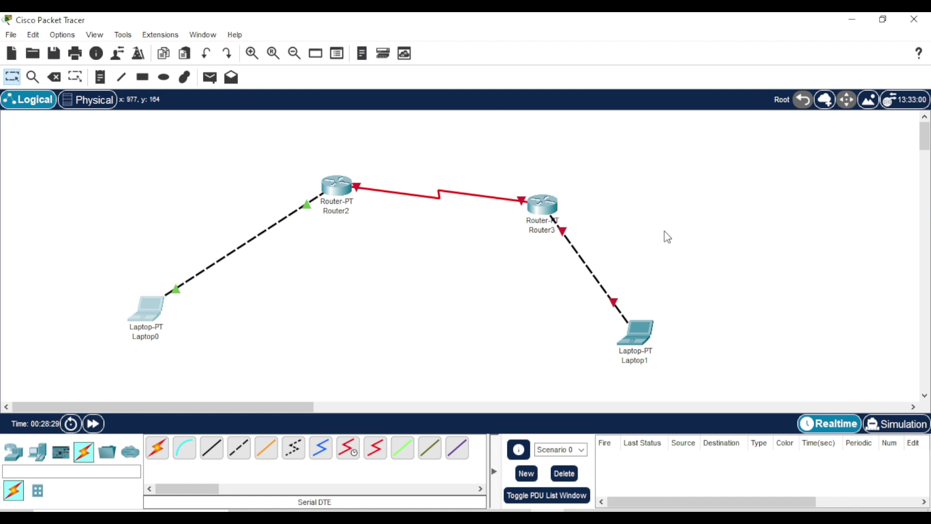
pyautogui.click(552, 203)
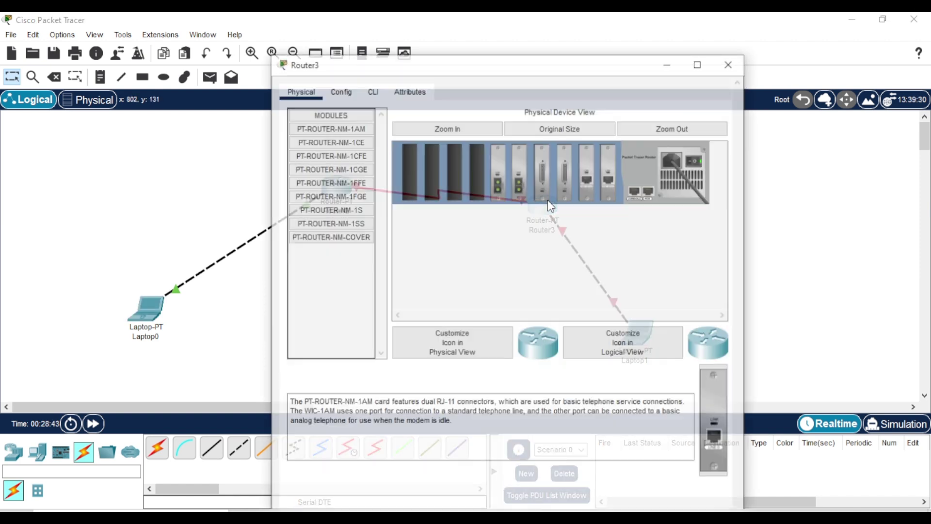
pyautogui.click(348, 62)
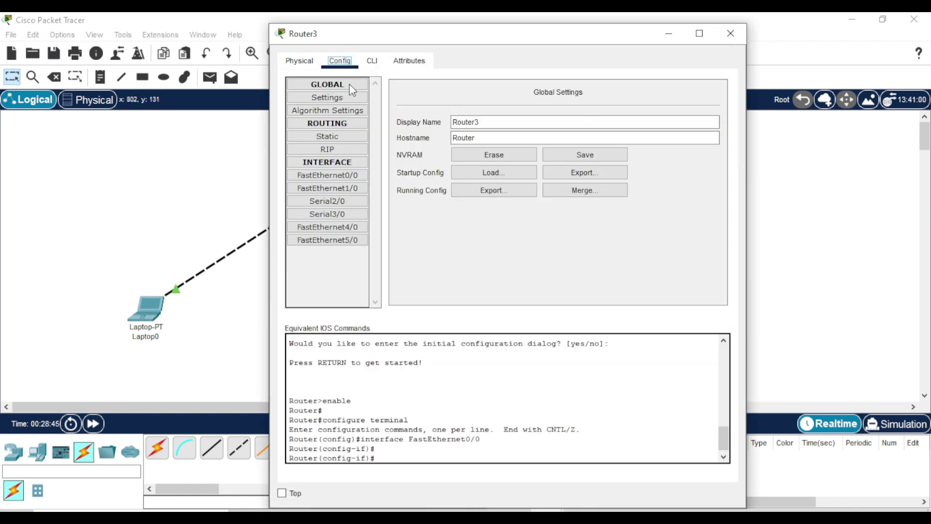
pyautogui.click(350, 175)
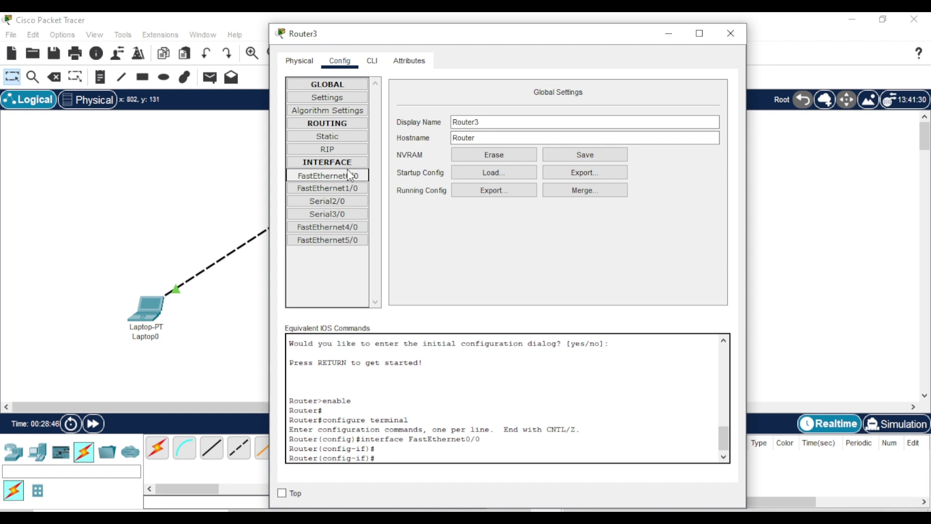
pyautogui.moveTo(574, 43); pyautogui.dragTo(356, 43)
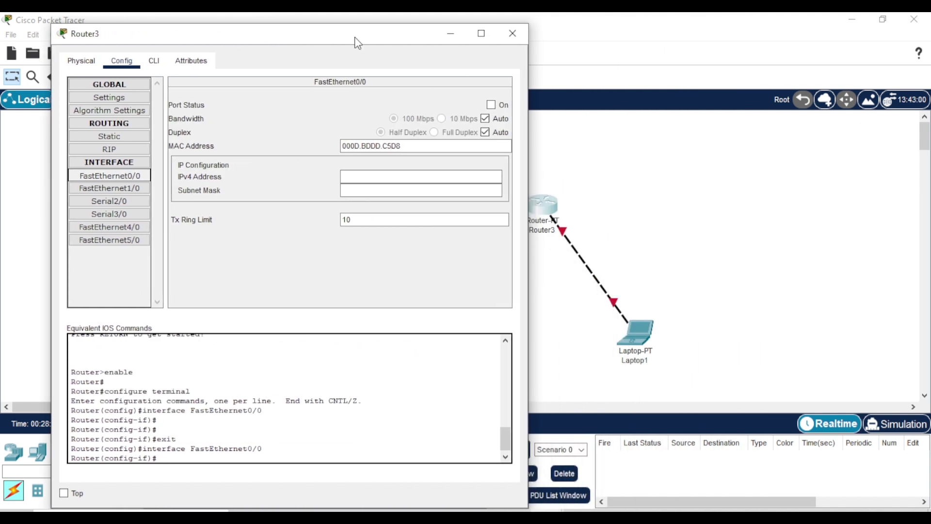
pyautogui.click(493, 104)
pyautogui.click(392, 179)
pyautogui.write('192.168.1.1')
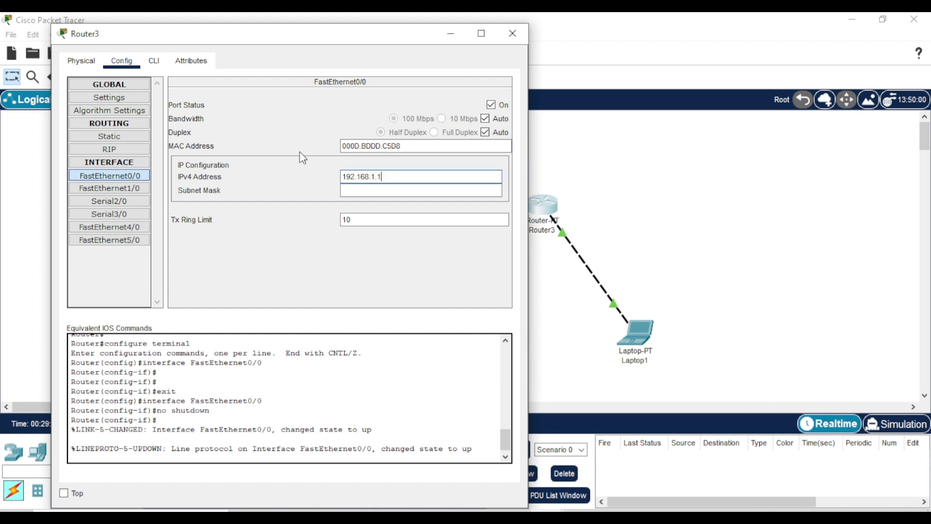
pyautogui.press('Tab')
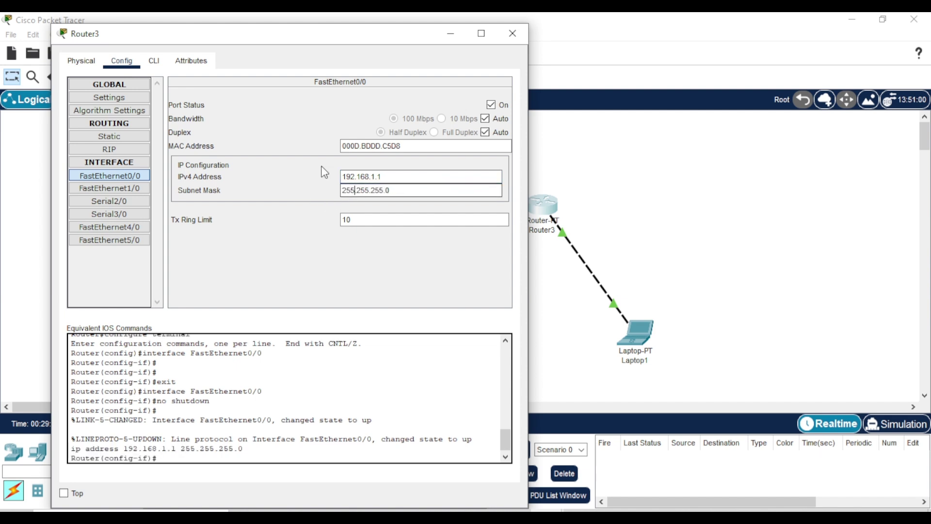
pyautogui.moveTo(397, 176); pyautogui.dragTo(322, 178)
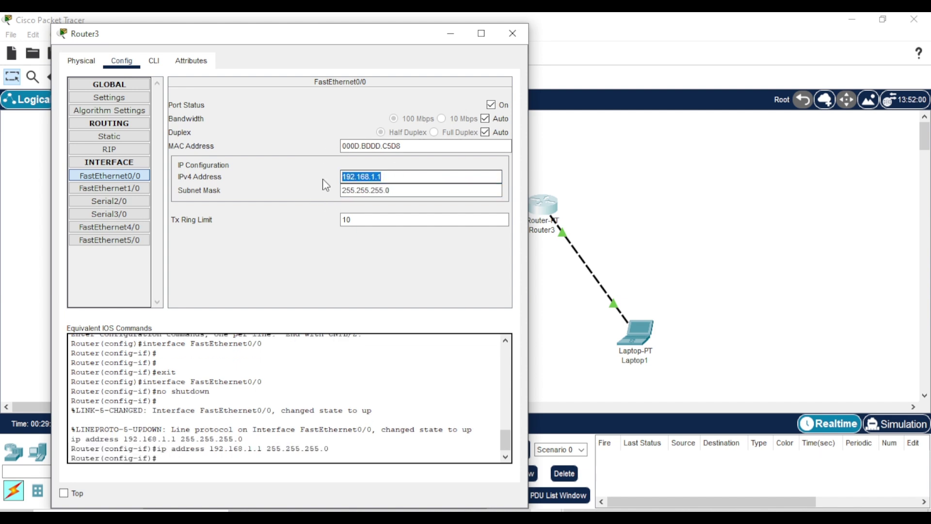
# Add network 192.168.1.0 to Router3's RIP routing and close its window
pyautogui.click(112, 150)
pyautogui.click(401, 101)
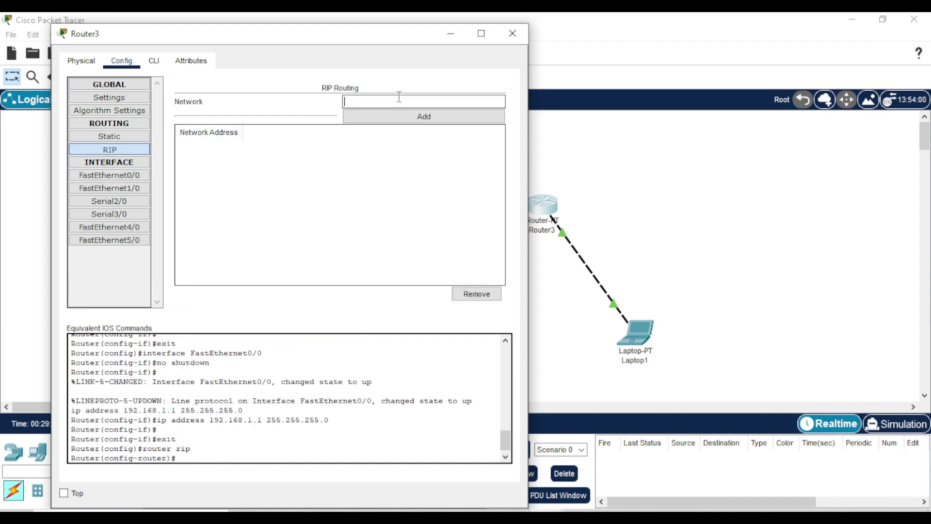
pyautogui.write('192.168.1.1')
pyautogui.click(400, 117)
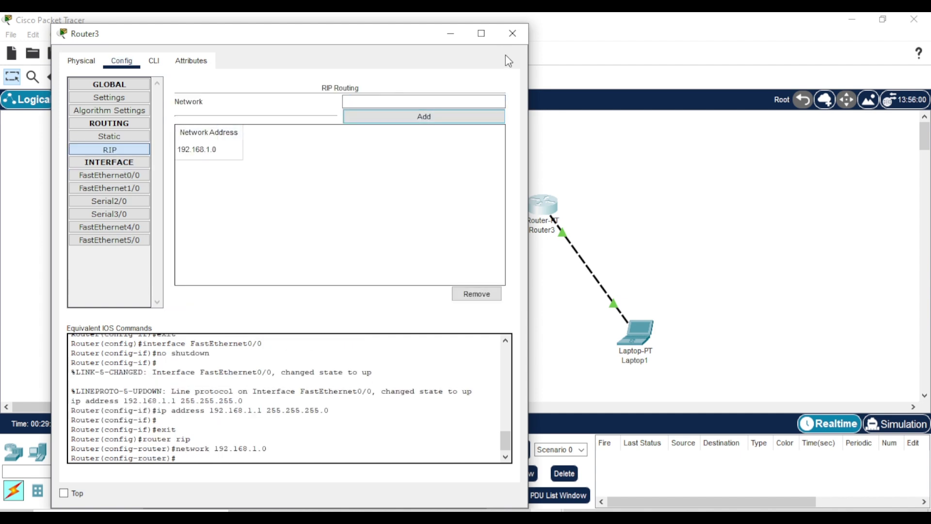
pyautogui.click(512, 33)
# Set Laptop1's gateway to 192.168.1.1, IPv4 to 192.168.1.2, and mask to 255.255.255.0
pyautogui.click(637, 324)
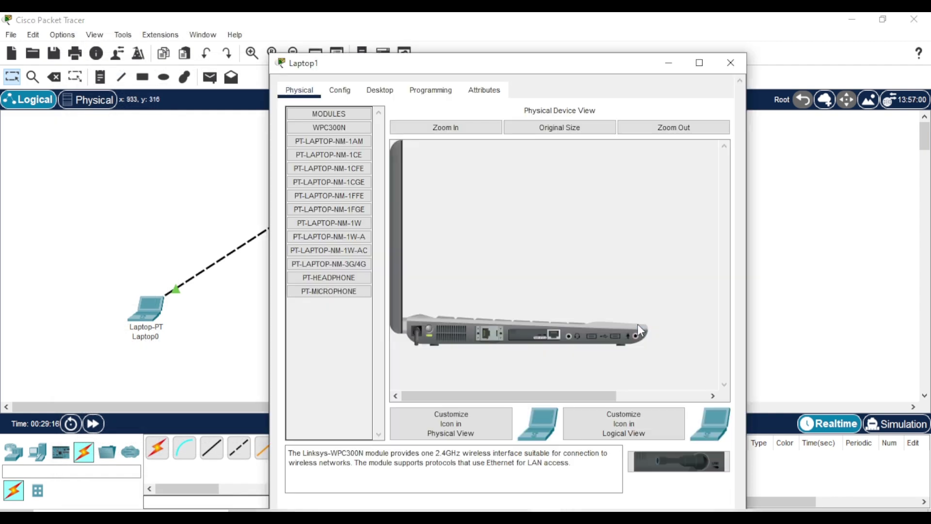
pyautogui.click(369, 96)
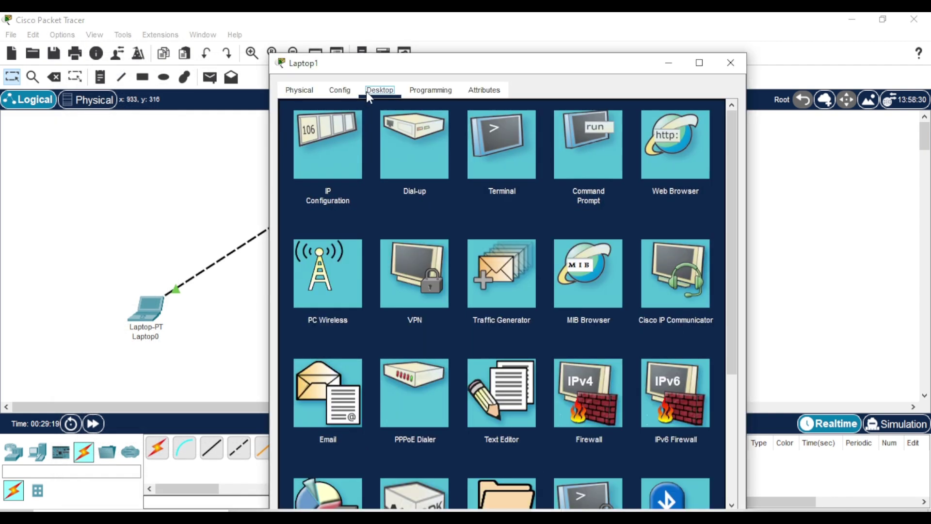
pyautogui.click(327, 146)
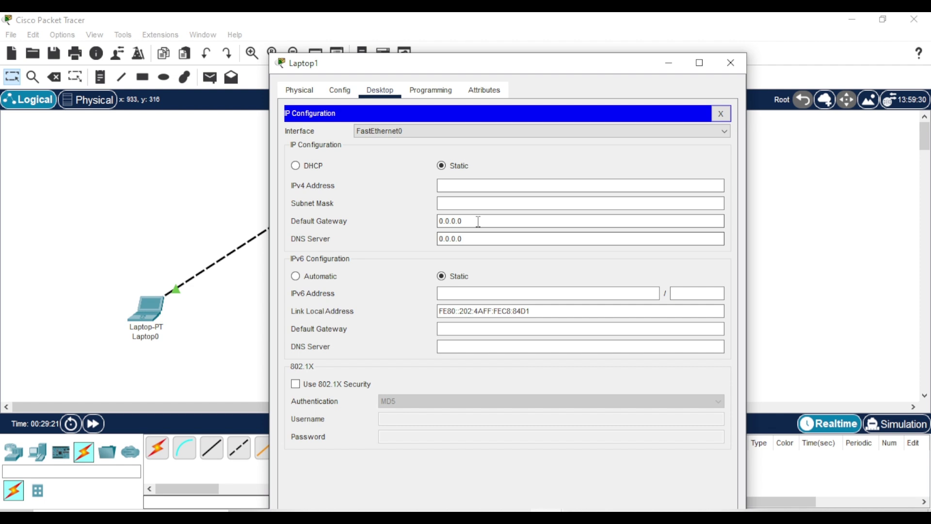
pyautogui.moveTo(476, 220); pyautogui.dragTo(418, 222)
pyautogui.write('192.168.1.1')
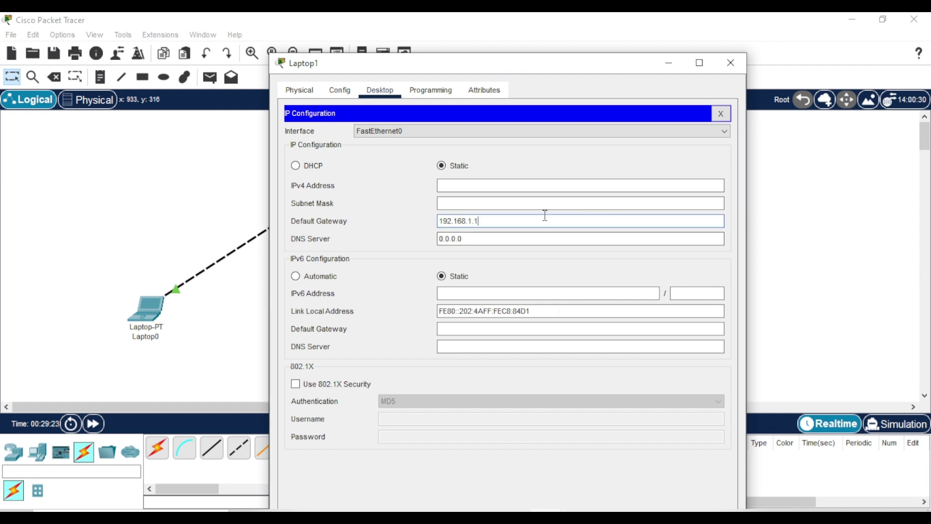
pyautogui.click(511, 185)
pyautogui.click(509, 203)
pyautogui.click(730, 62)
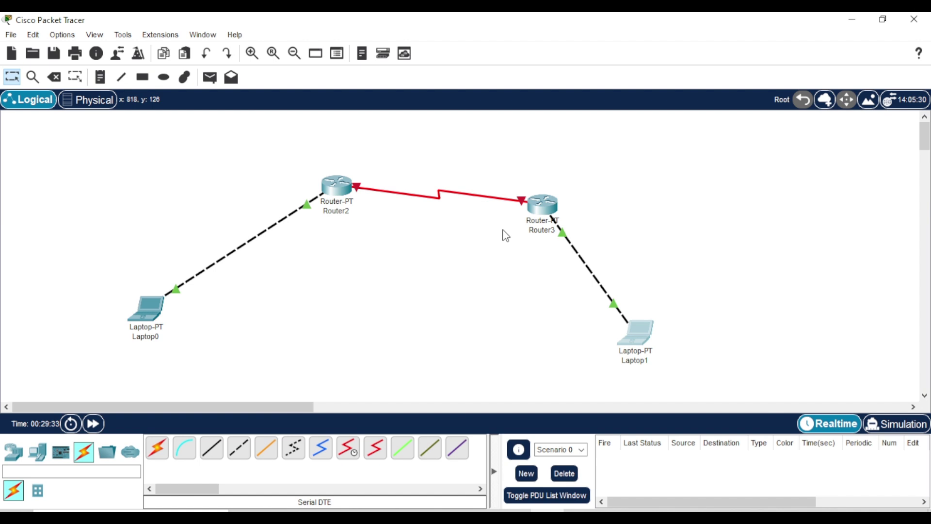
# Turn on Router2's Serial2/0 with clock rate 148000 and IP 10.10.10.1/255.0.0.0
pyautogui.click(344, 188)
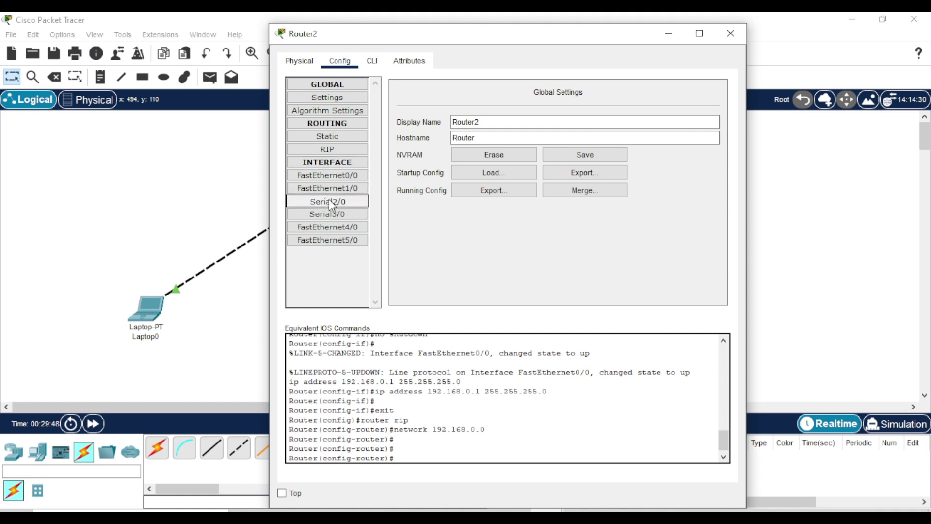
pyautogui.click(329, 201)
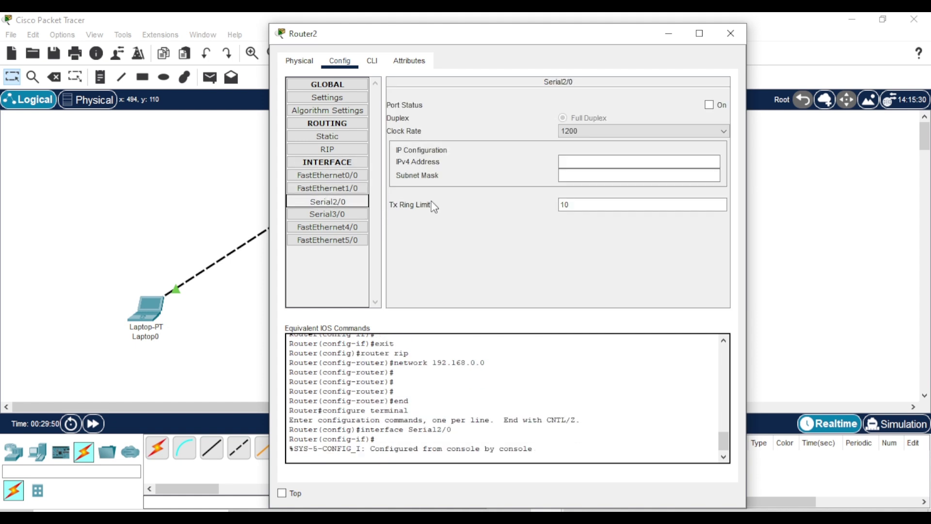
pyautogui.click(709, 105)
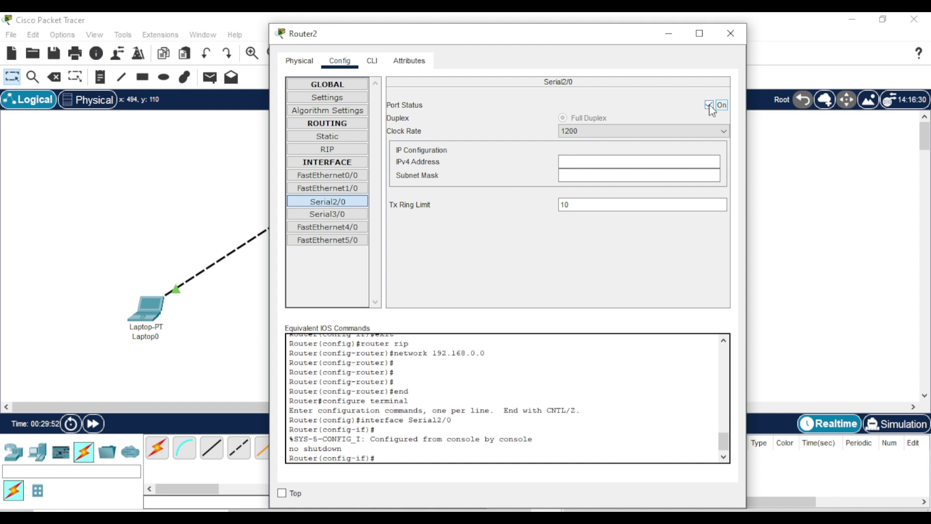
pyautogui.click(724, 131)
pyautogui.moveTo(723, 160); pyautogui.dragTo(721, 175)
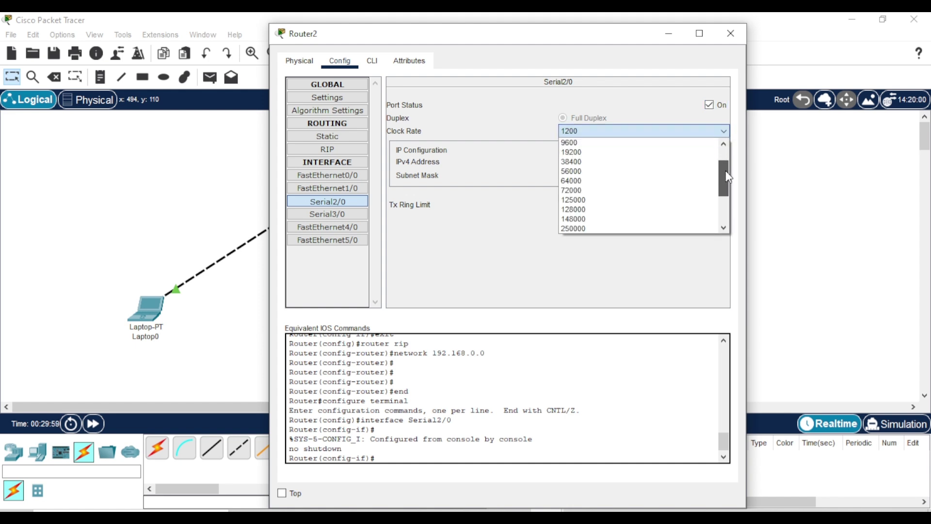
pyautogui.click(611, 220)
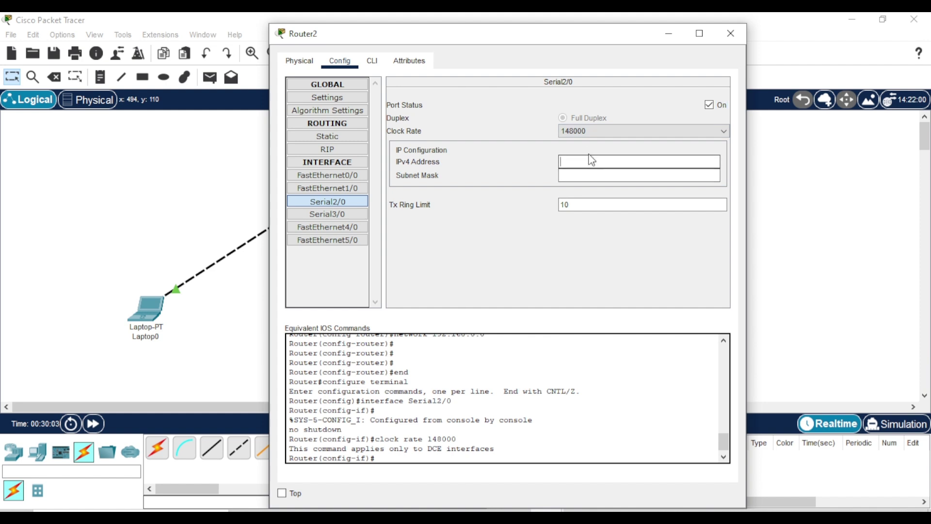
pyautogui.write('10.10.10.1')
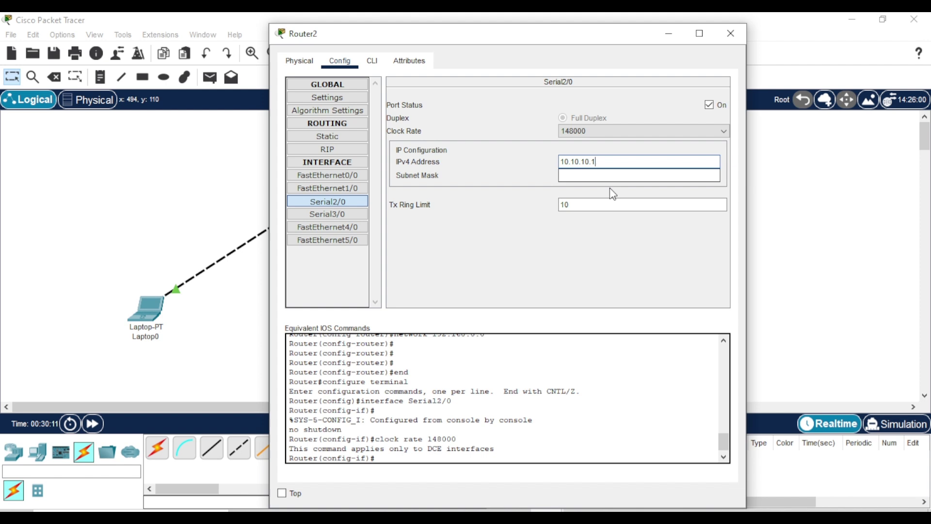
pyautogui.click(604, 176)
pyautogui.moveTo(604, 166); pyautogui.dragTo(544, 166)
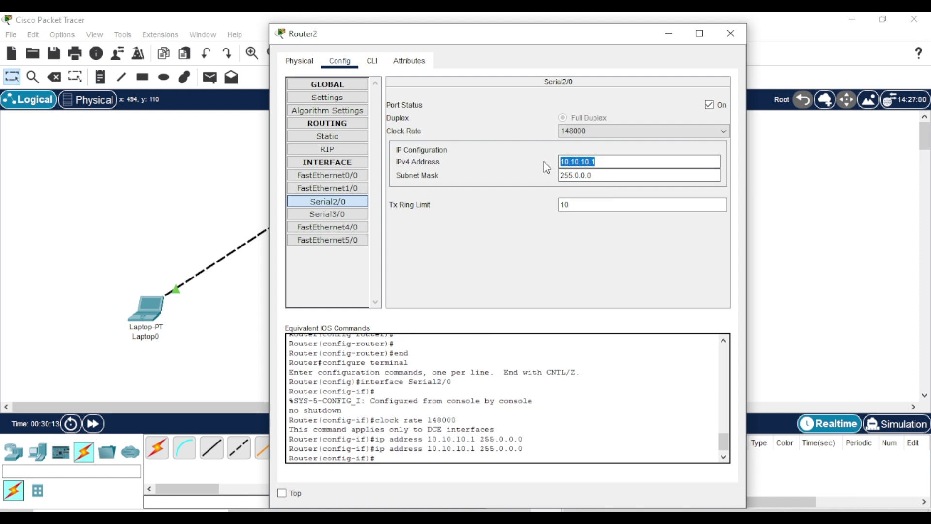
# Add network 10.0.0.0 to Router2's RIP routing and close its window
pyautogui.click(342, 149)
pyautogui.click(597, 102)
pyautogui.write('10.0.0.0')
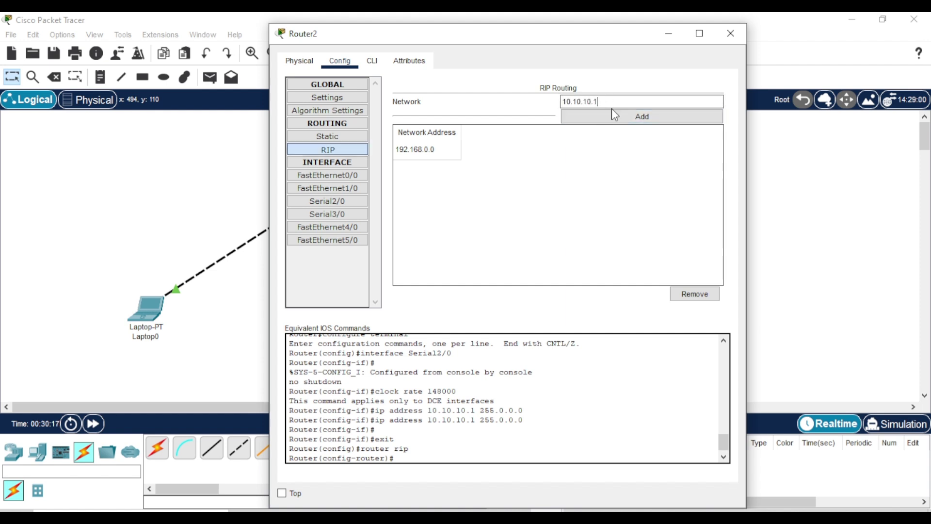
pyautogui.click(613, 116)
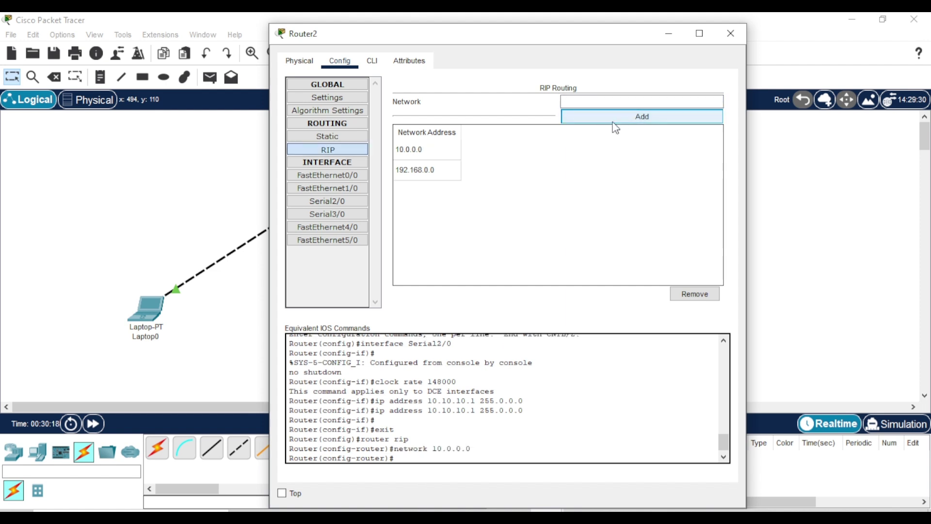
pyautogui.click(729, 34)
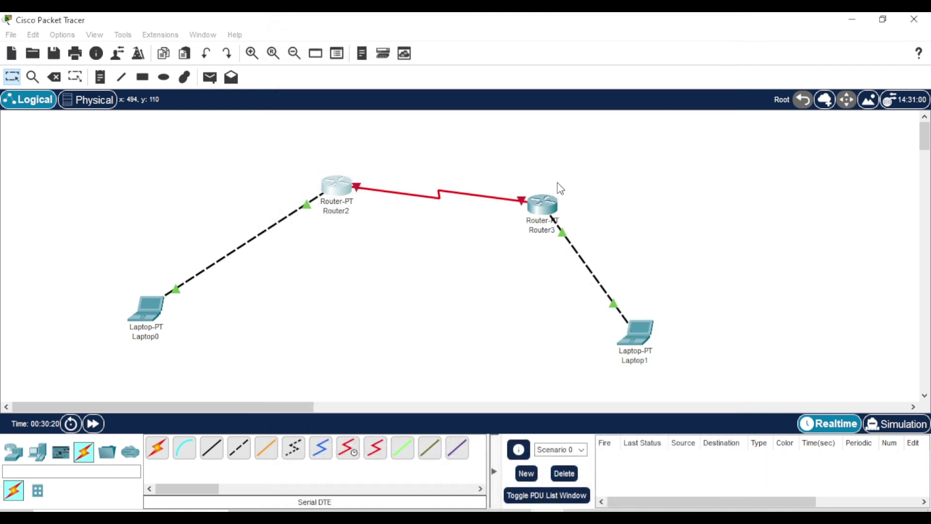
# Turn on Router3's Serial2/0 with clock rate 148000 and IP 10.10.10.2/255.0.0.0
pyautogui.click(539, 201)
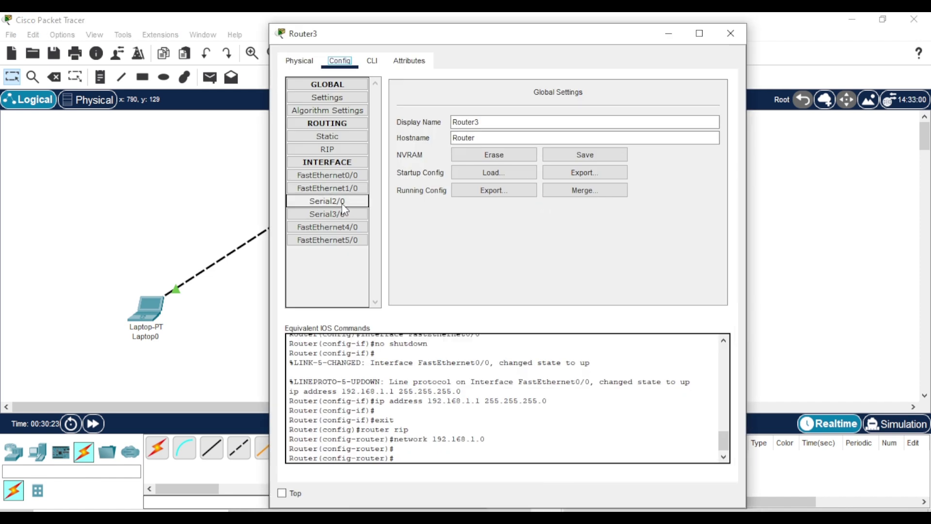
pyautogui.click(341, 203)
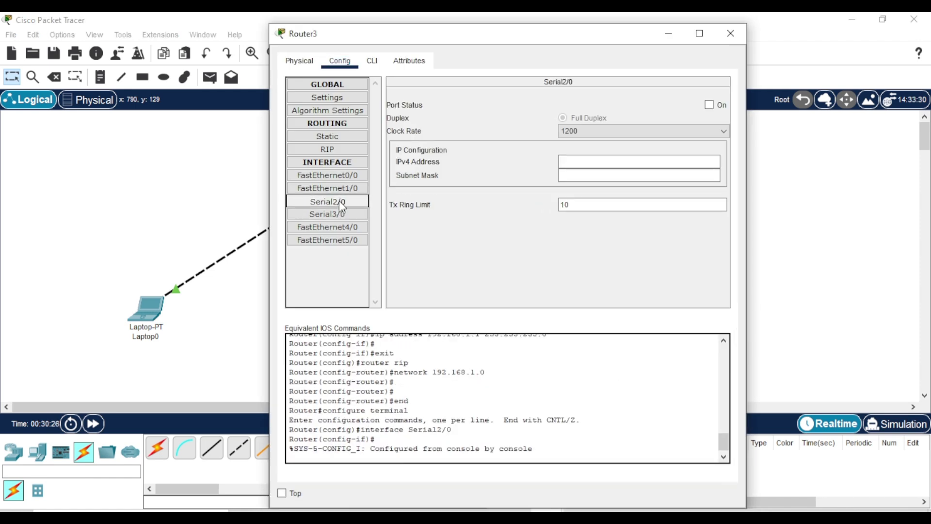
pyautogui.click(709, 104)
pyautogui.click(650, 131)
pyautogui.moveTo(723, 154); pyautogui.dragTo(719, 181)
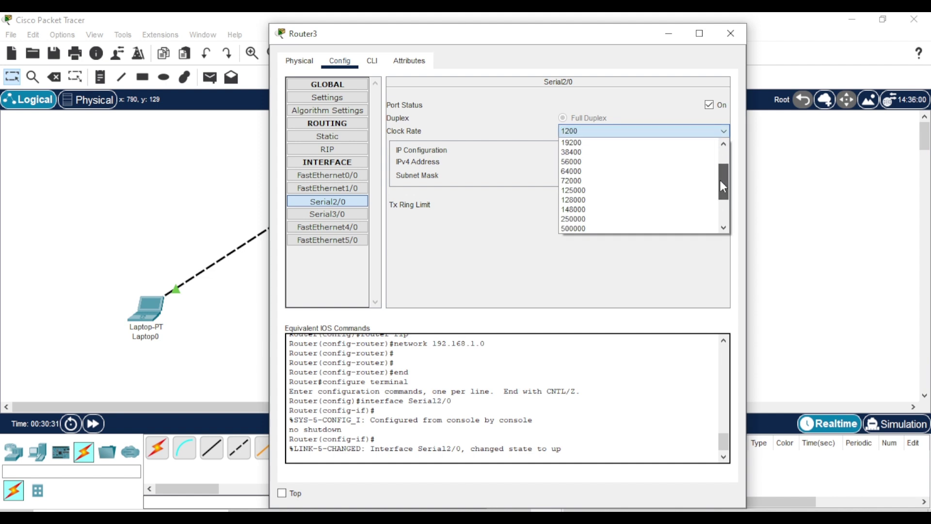
pyautogui.click(620, 202)
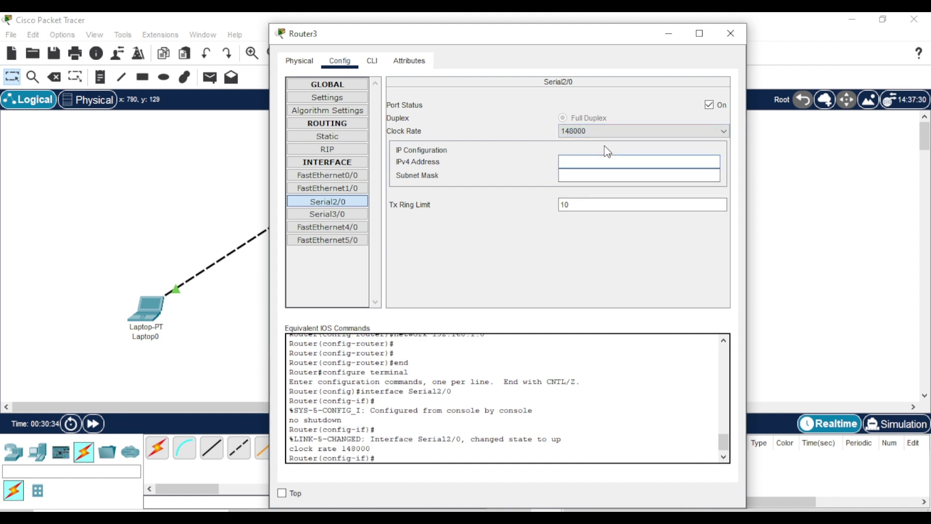
pyautogui.write('10.10.10.2')
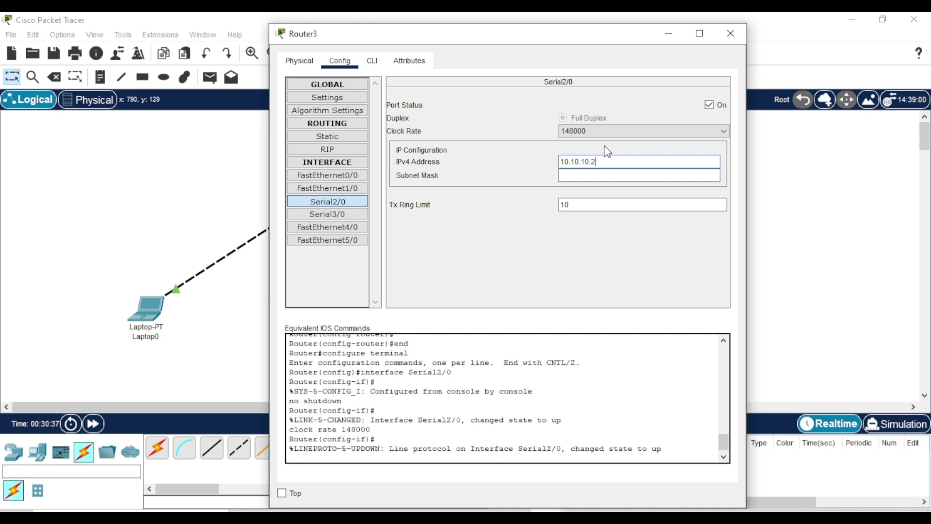
pyautogui.click(614, 175)
pyautogui.moveTo(608, 162); pyautogui.dragTo(533, 158)
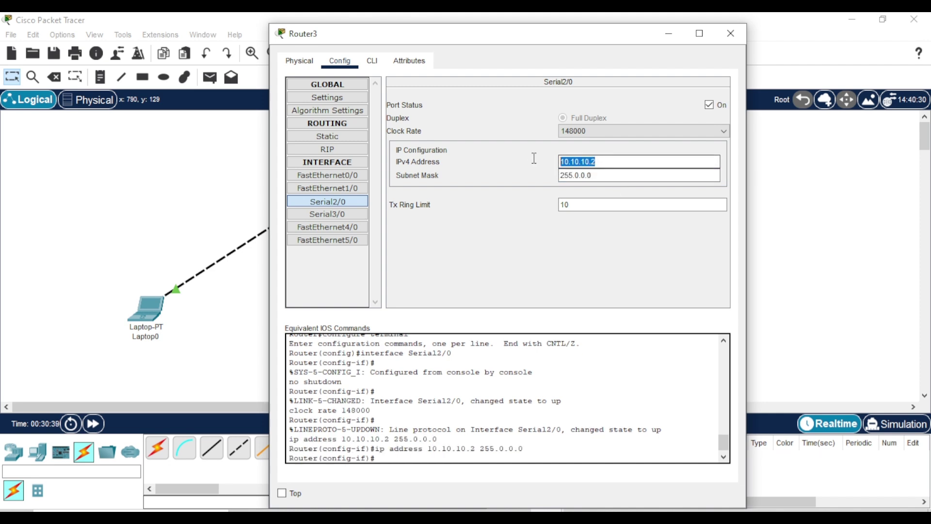
# Add the 10.0.0.0 network to Router3's RIP routing
pyautogui.click(354, 149)
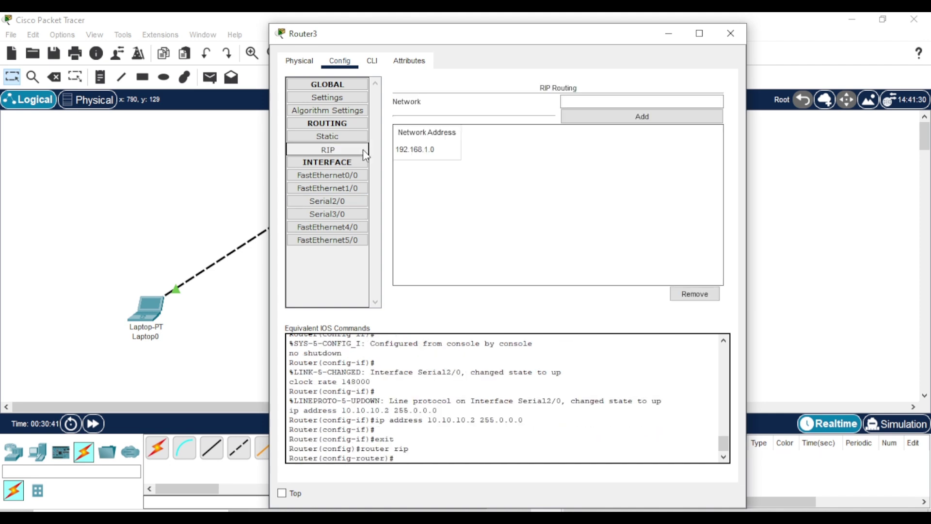
pyautogui.click(642, 101)
pyautogui.write('10.10.10.2')
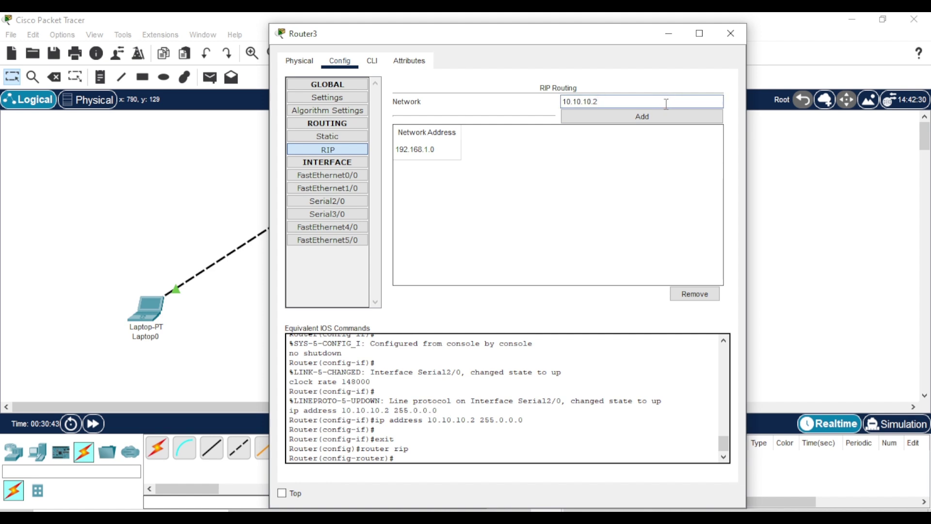
pyautogui.click(660, 118)
# Send simple PDU pings Laptop0→Router2, Laptop1→Router3, and Laptop0→Laptop1
pyautogui.click(730, 33)
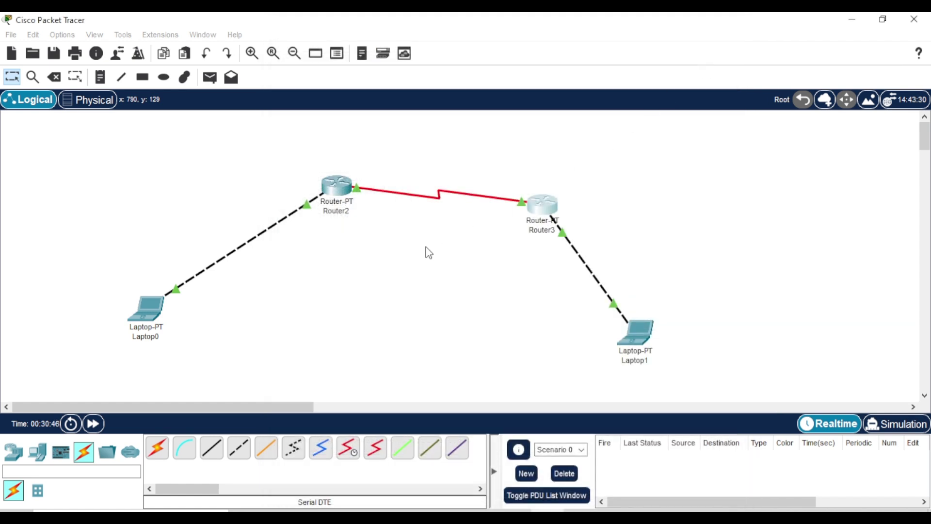
pyautogui.click(210, 77)
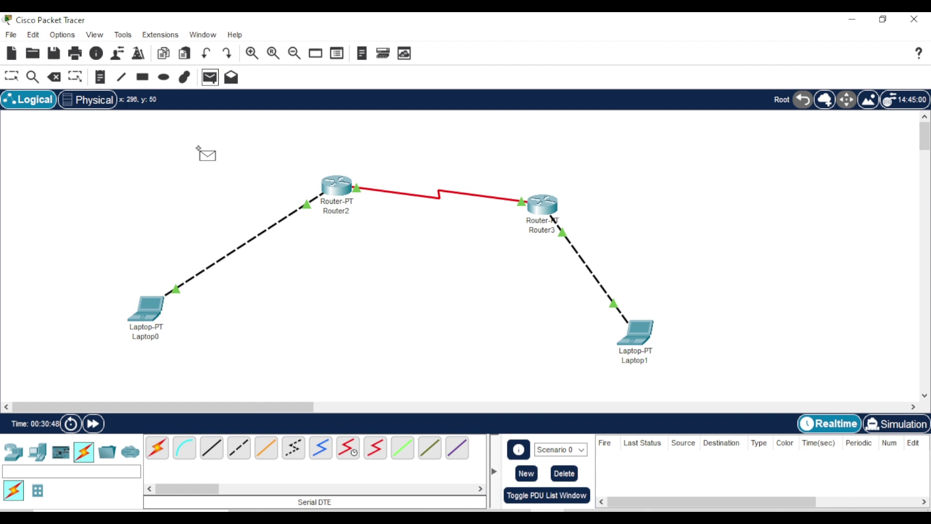
pyautogui.click(150, 313)
pyautogui.click(352, 204)
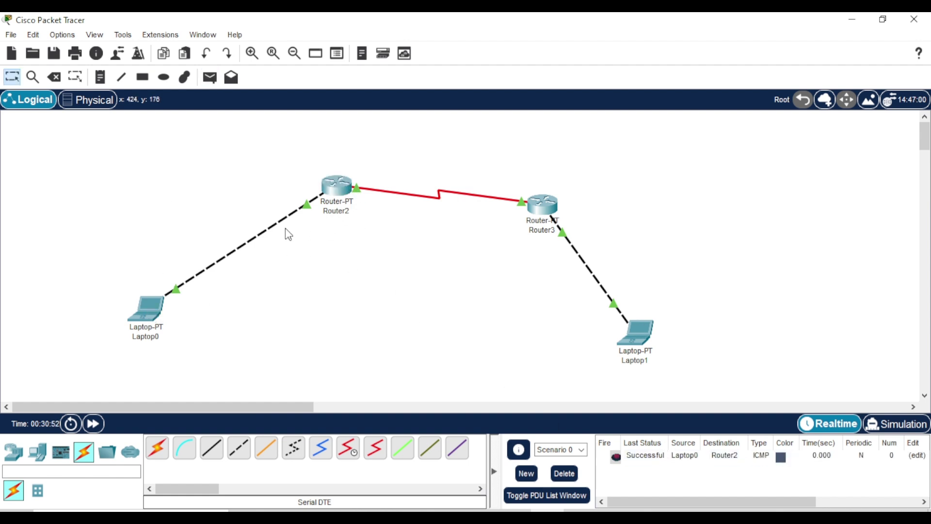
pyautogui.click(209, 77)
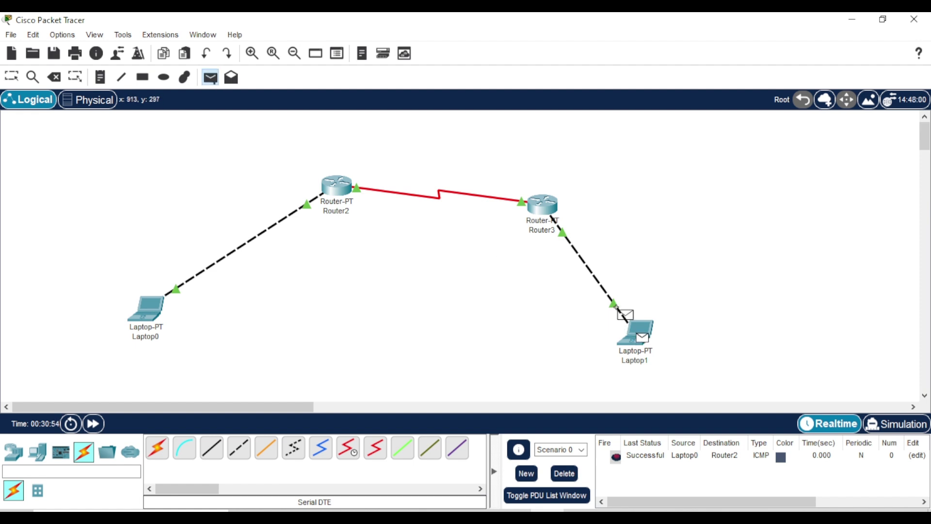
pyautogui.click(543, 211)
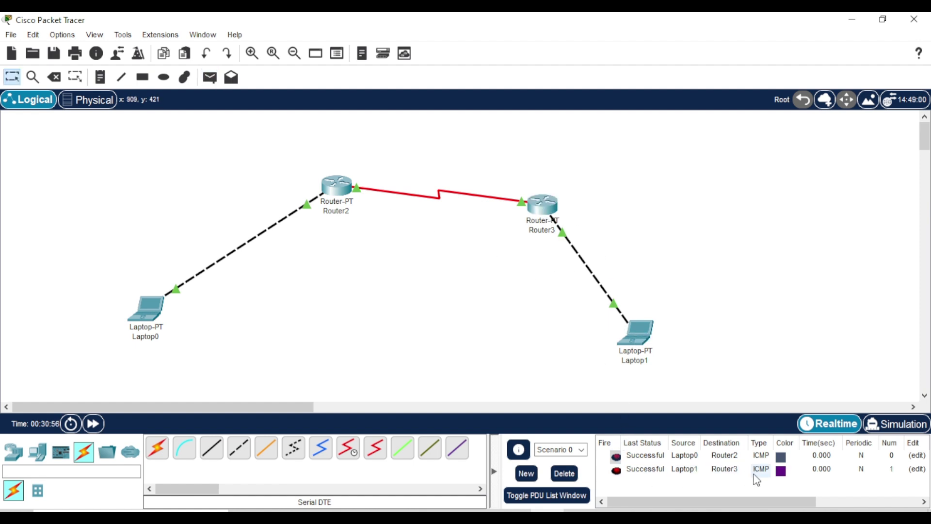
pyautogui.click(210, 76)
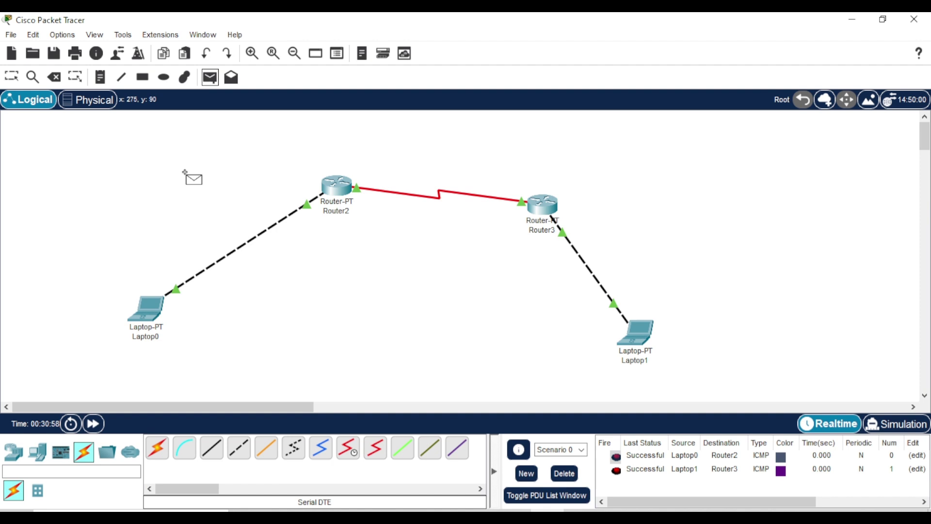
pyautogui.click(162, 309)
pyautogui.click(632, 331)
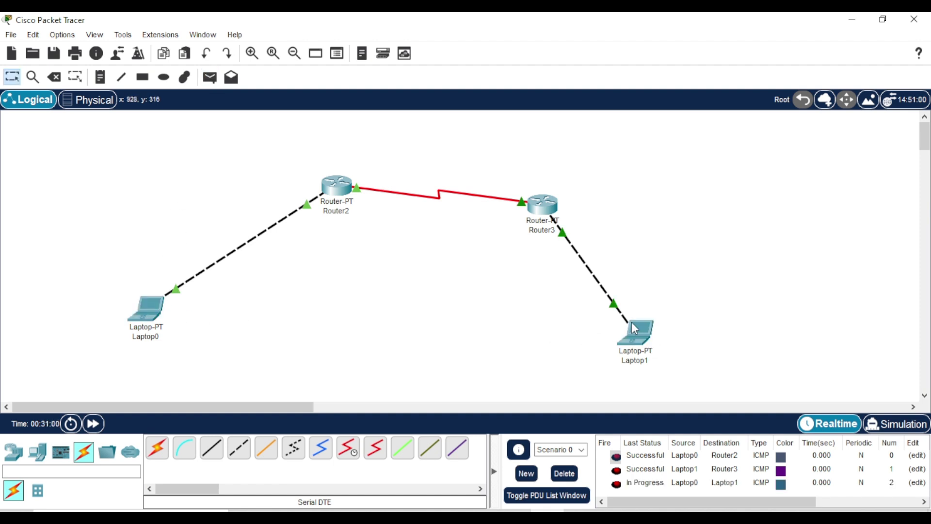